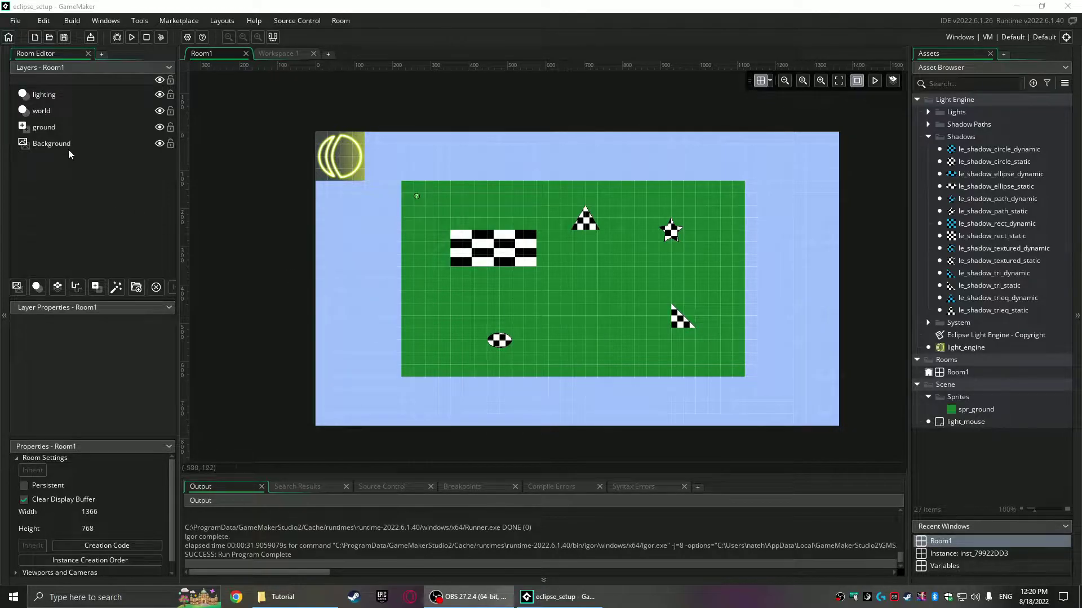
Delete all five checkered shadow-caster instances from Room1's world layer, then switch to Workspace 1
click(41, 111)
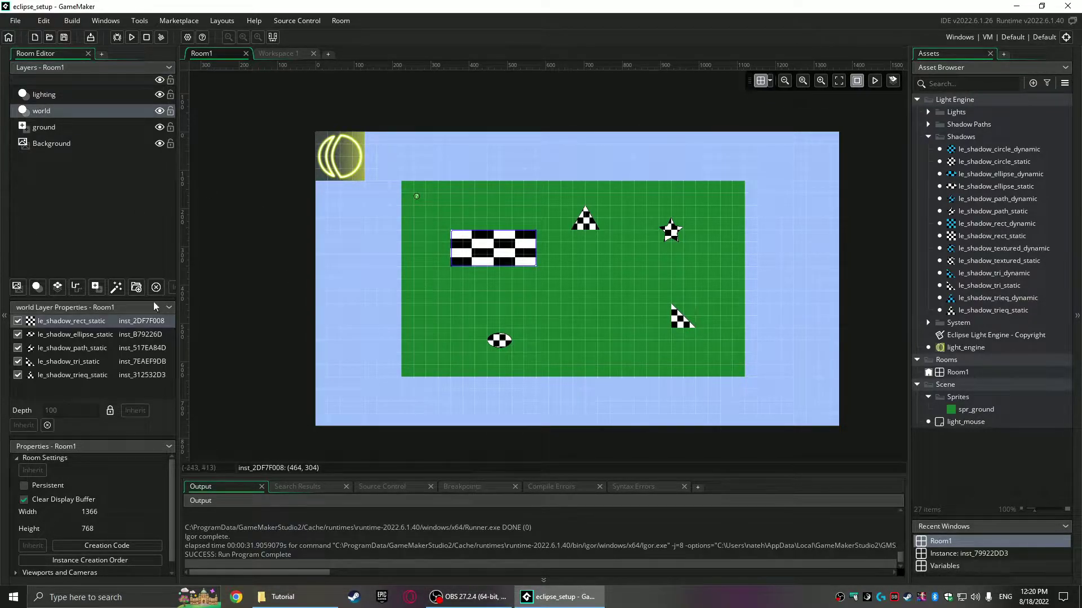
shift+click(62, 375)
key(Delete)
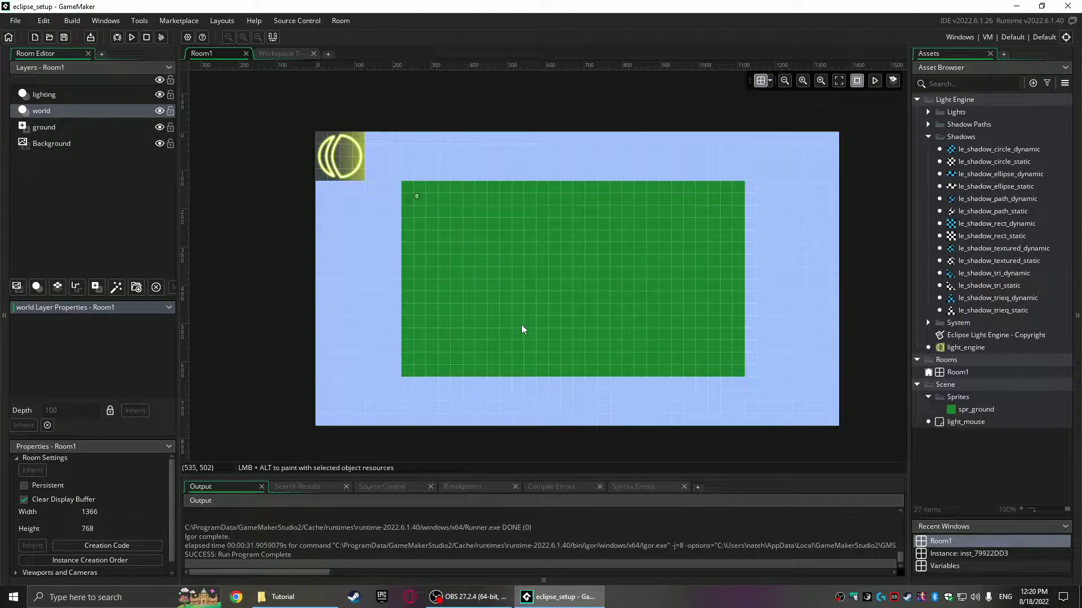
click(281, 53)
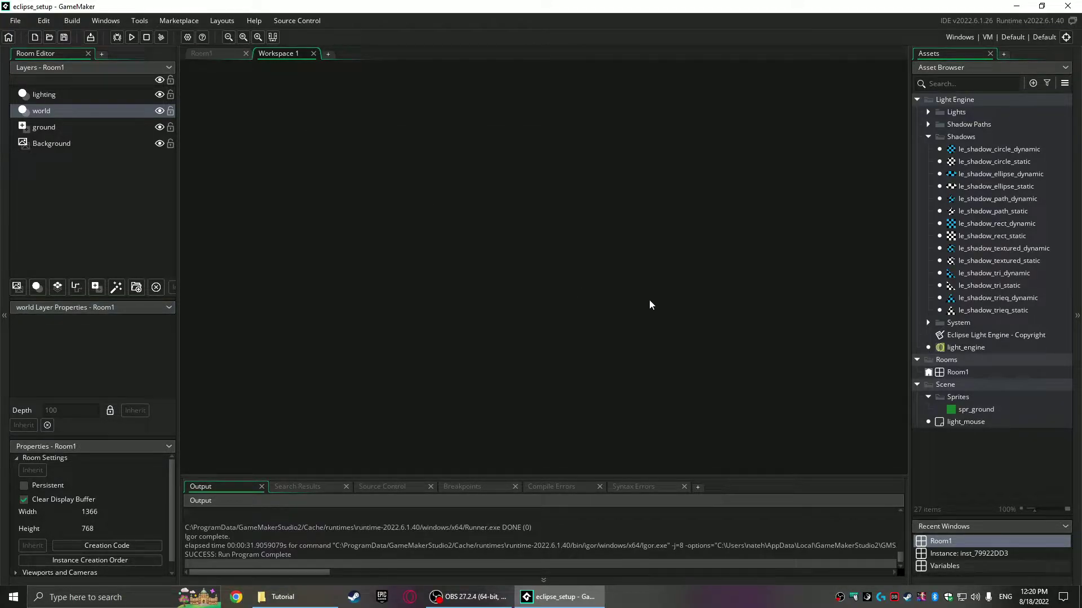
Preview pirate_material, lava_normal and pirate_normal from the Tutorial folder, then select all nine PNGs
key(alt+Tab)
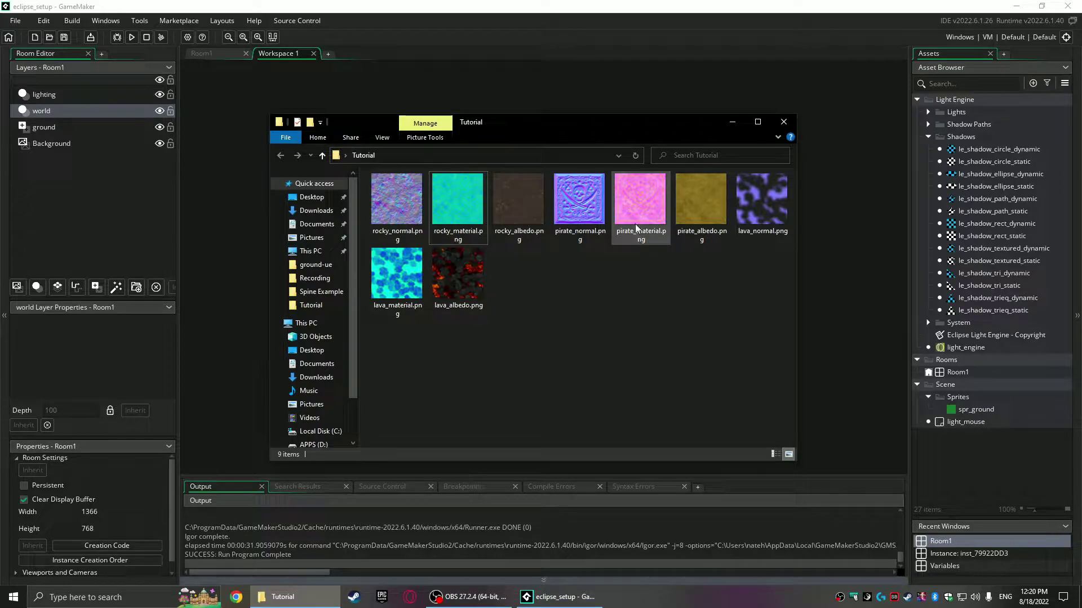
double_click(641, 201)
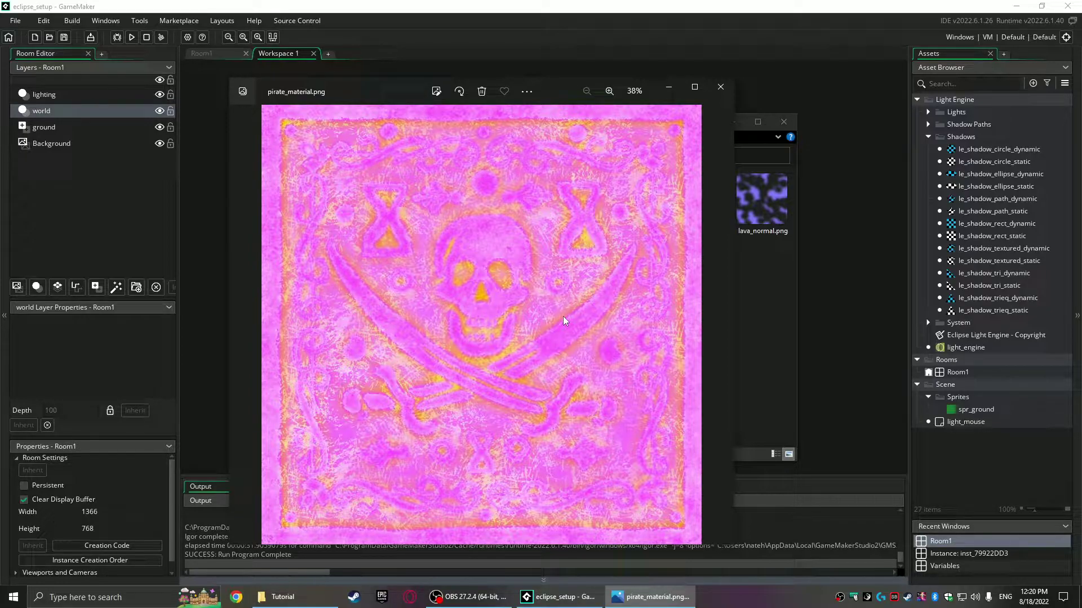
click(720, 89)
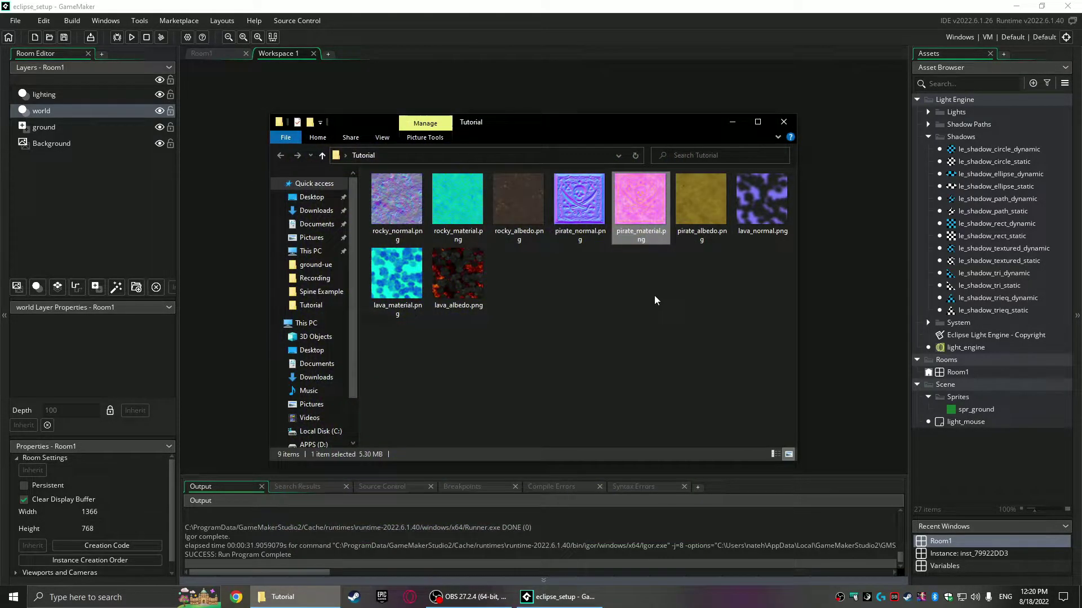
double_click(772, 207)
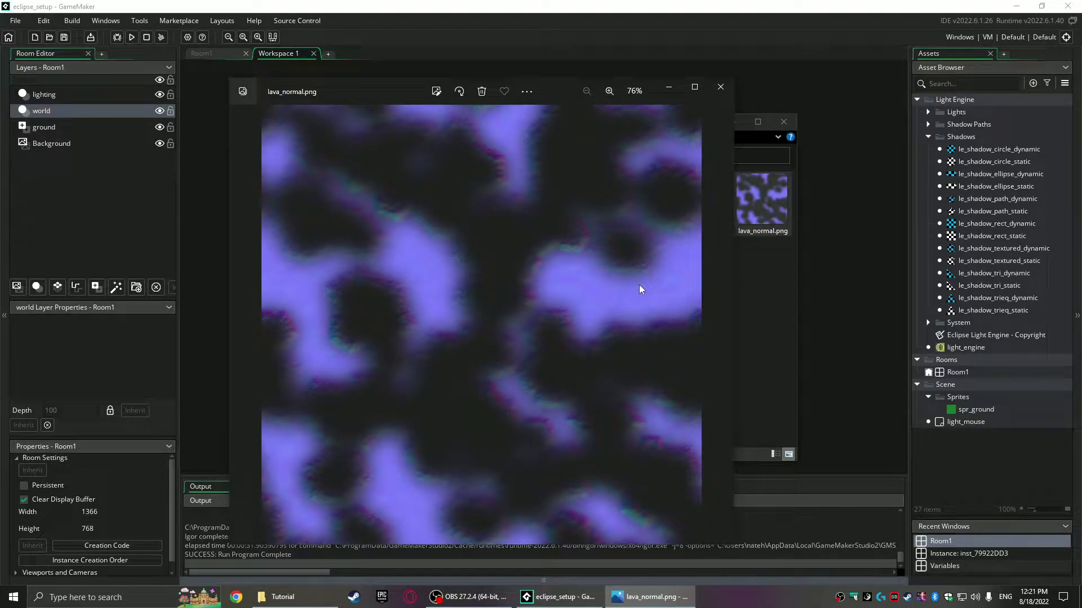
click(721, 87)
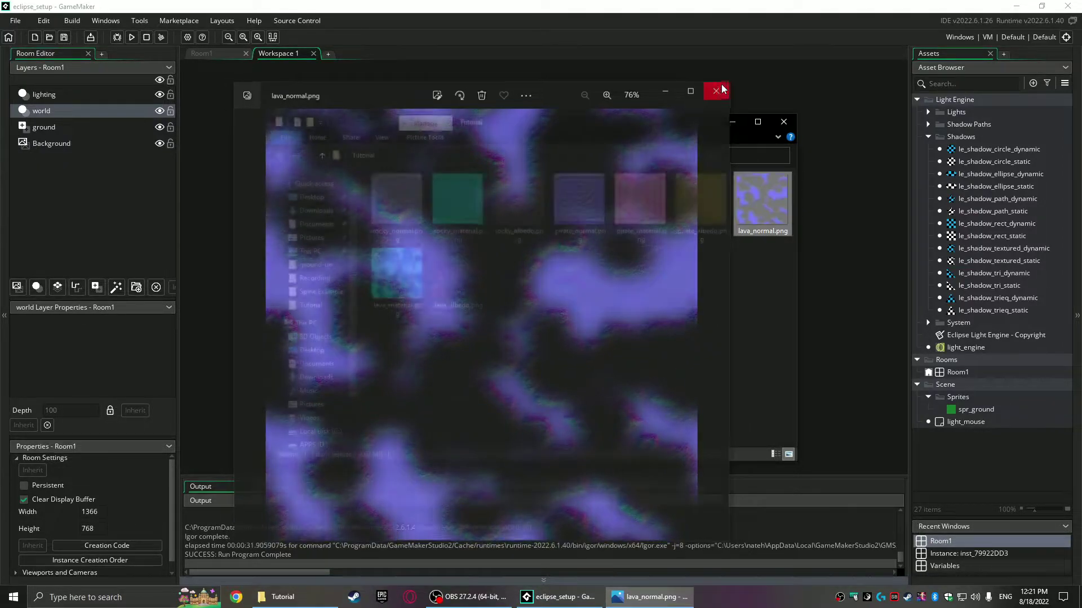
double_click(581, 214)
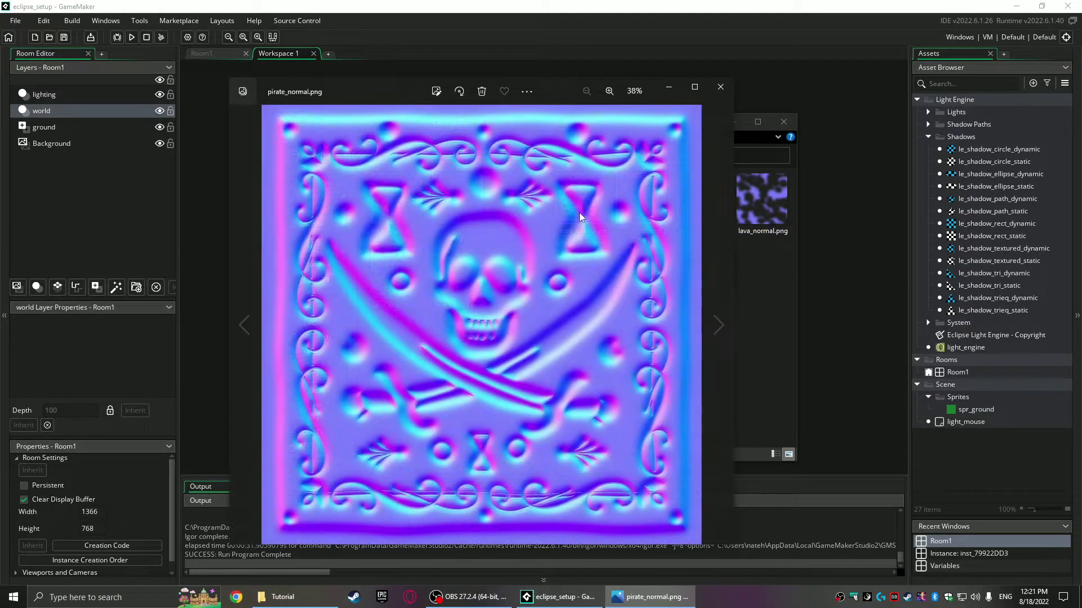
click(721, 86)
click(397, 203)
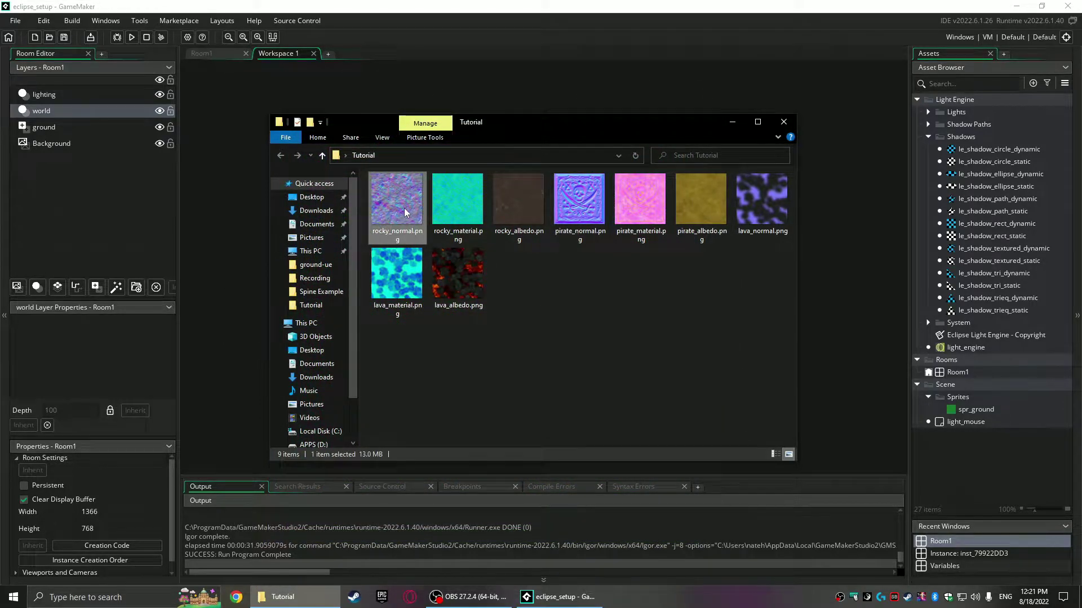
shift+click(444, 305)
Drag the nine texture PNGs into Scene > Sprites and close the sprite editors that open
drag(445, 305, 957, 401)
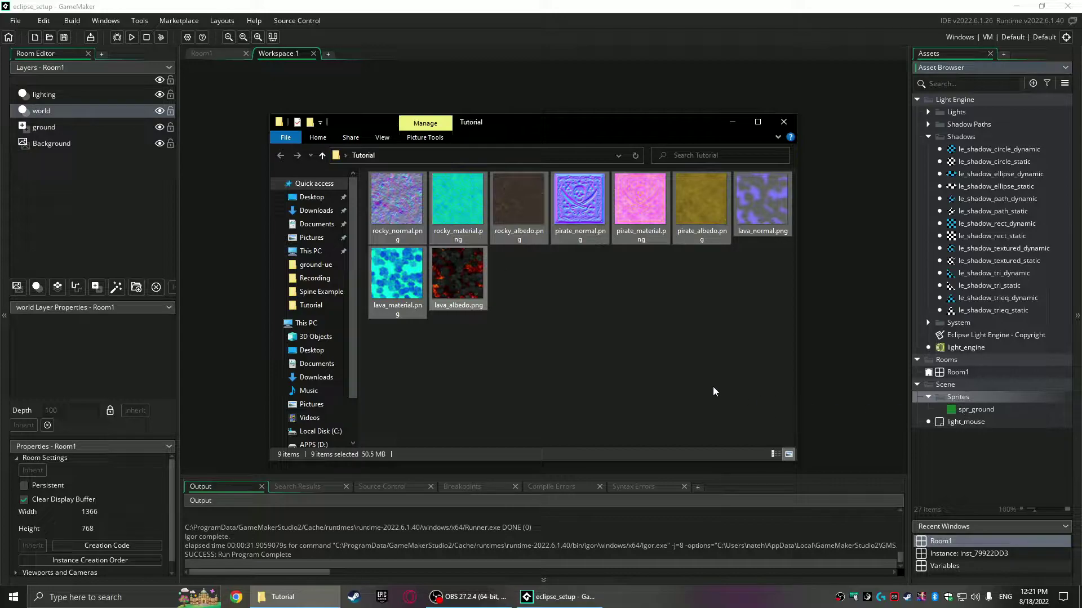
click(785, 123)
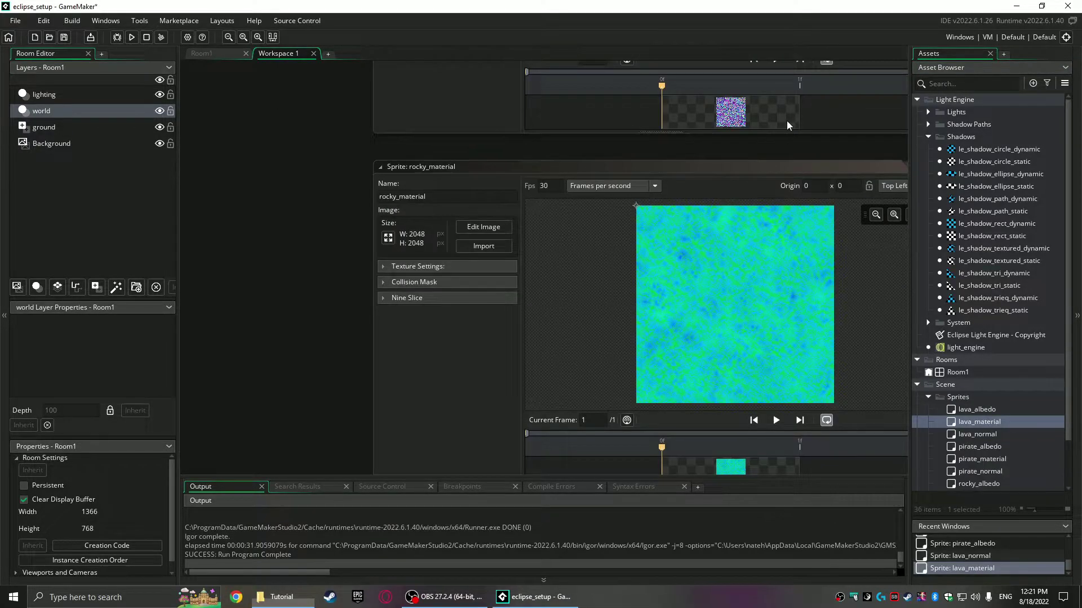
click(313, 54)
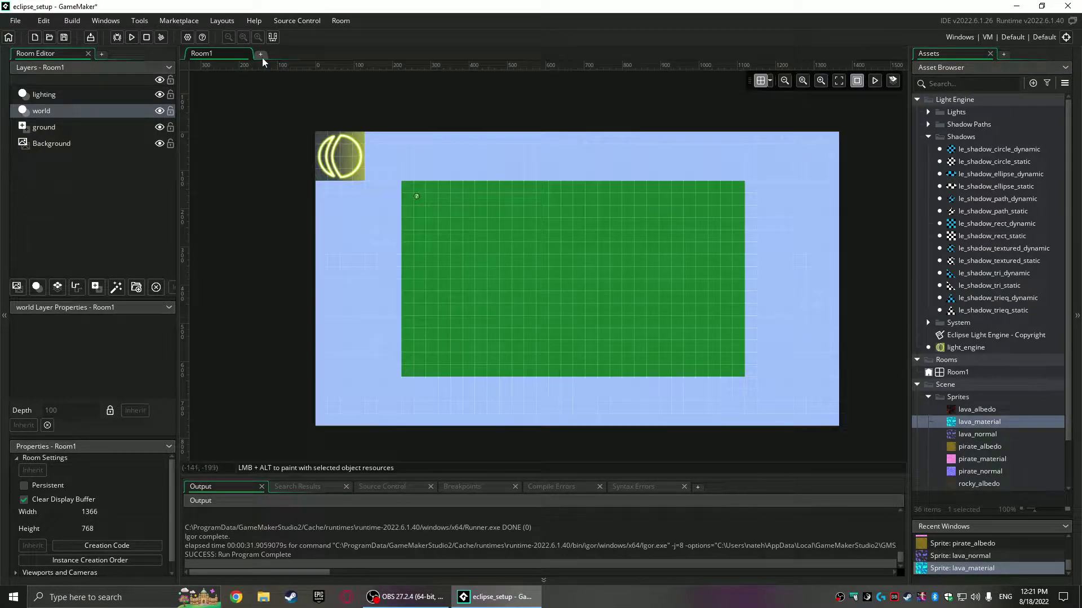
Open the imported pirate_albedo sprite to inspect it, then close its editor
scroll(983, 411, down, 2)
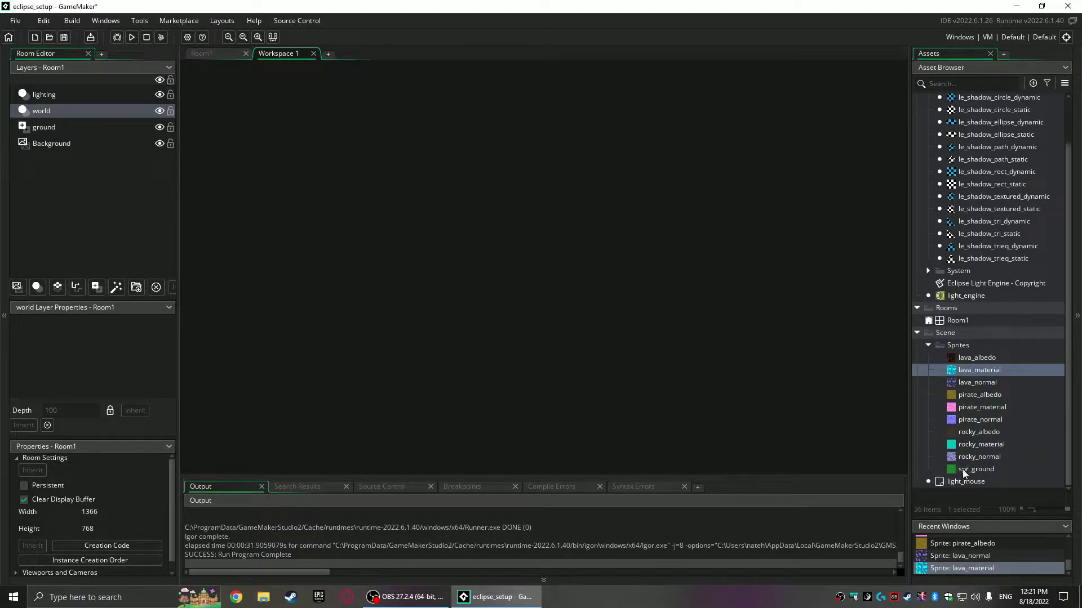
click(942, 333)
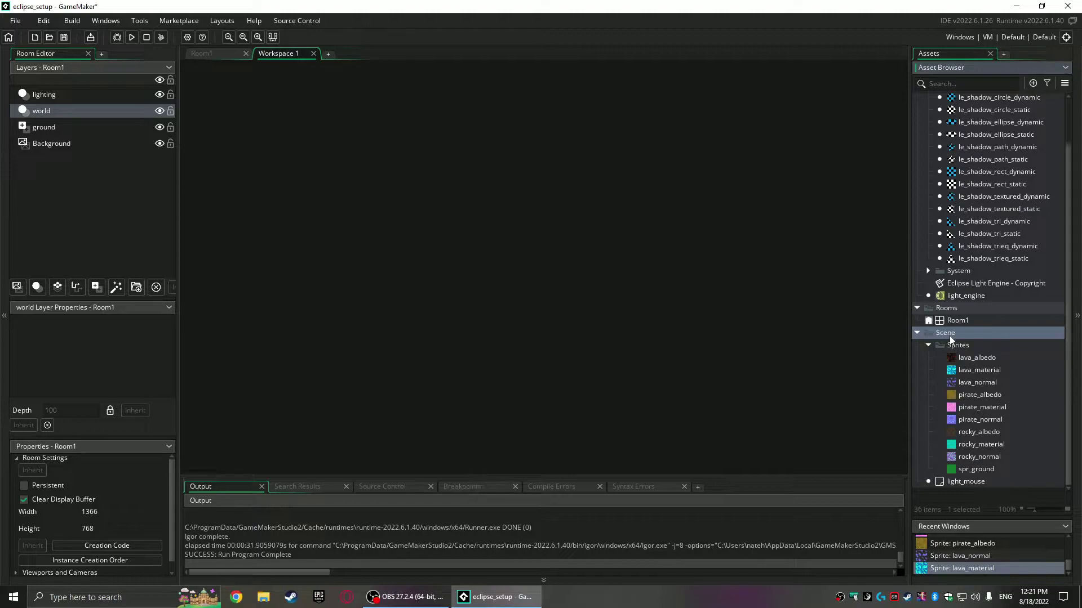
double_click(975, 393)
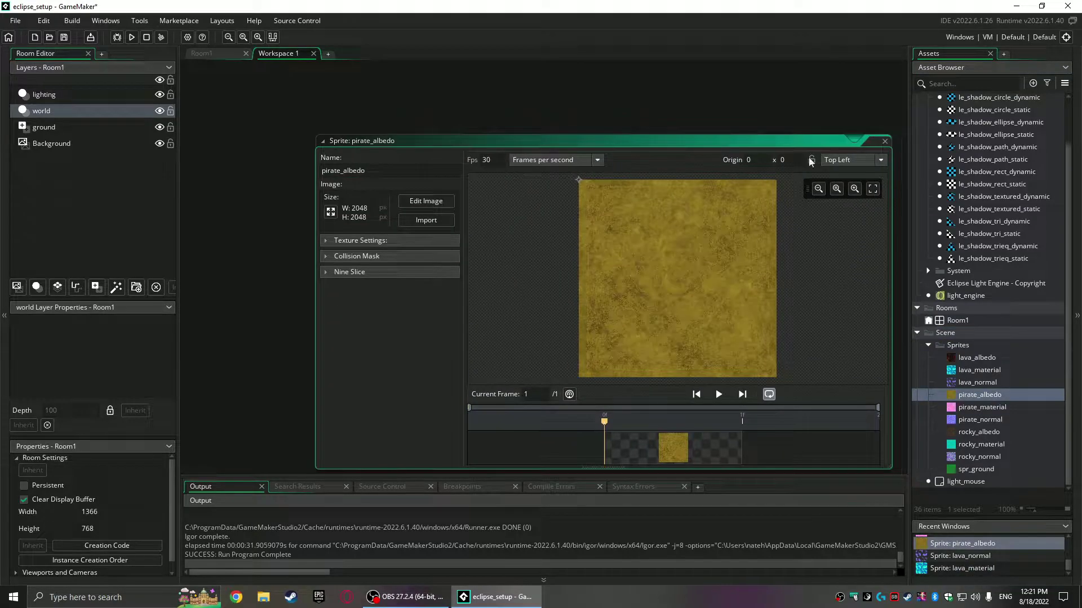
click(734, 133)
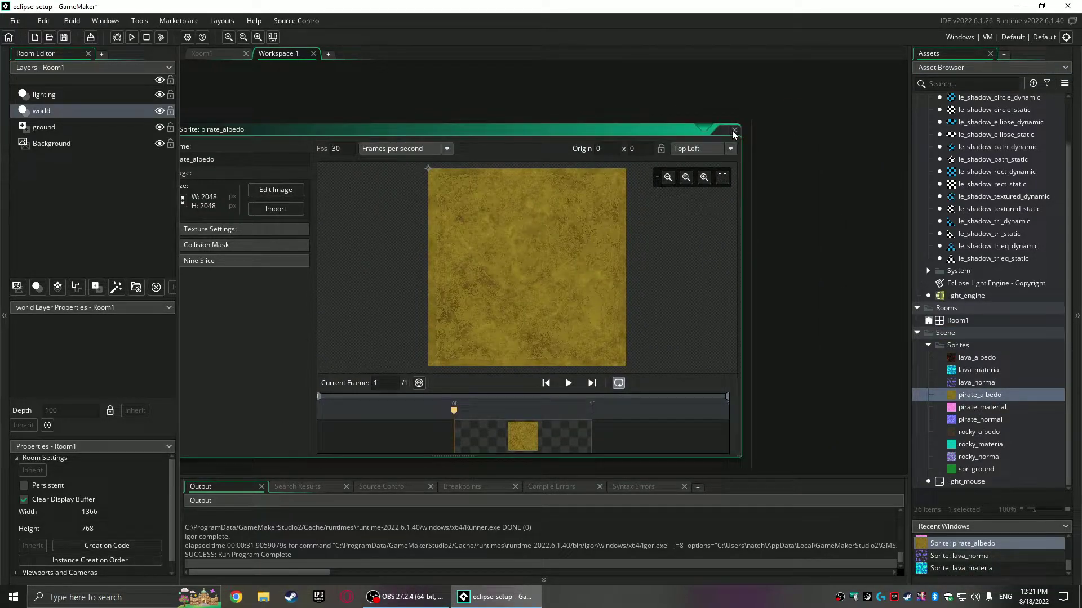
click(734, 131)
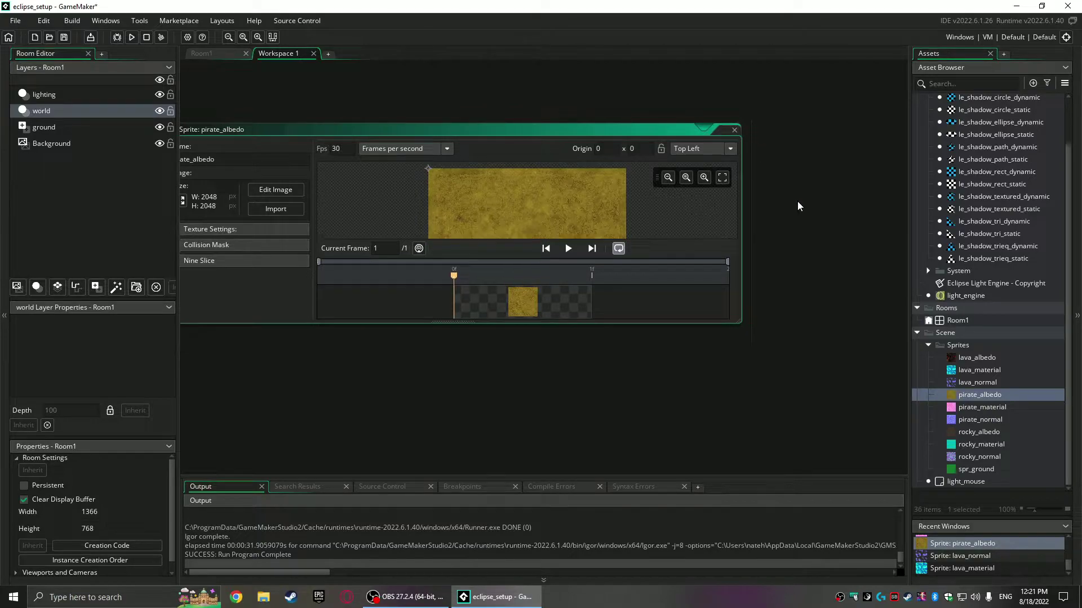
Create a new object named scene_pirate in the Scene folder
right_click(952, 333)
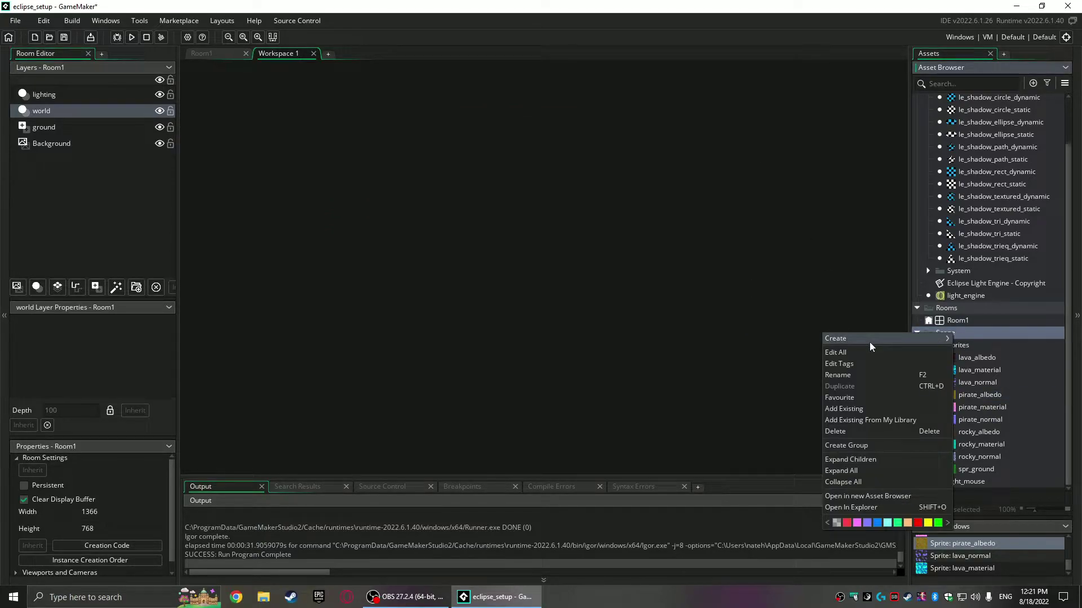
mouse_move(870, 343)
click(973, 394)
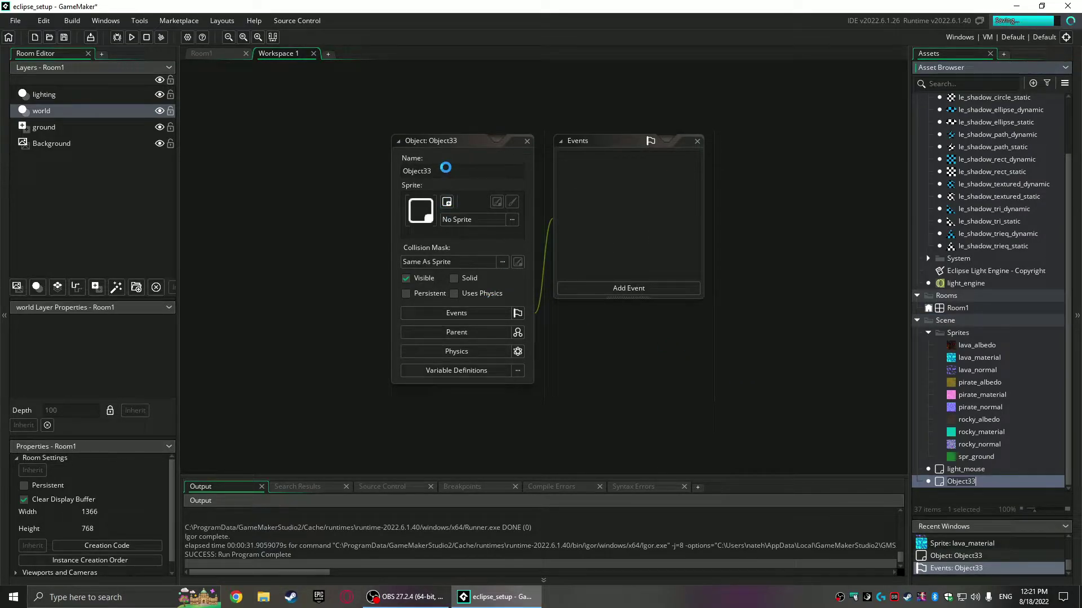
text(scene_pirate)
key(Return)
click(337, 182)
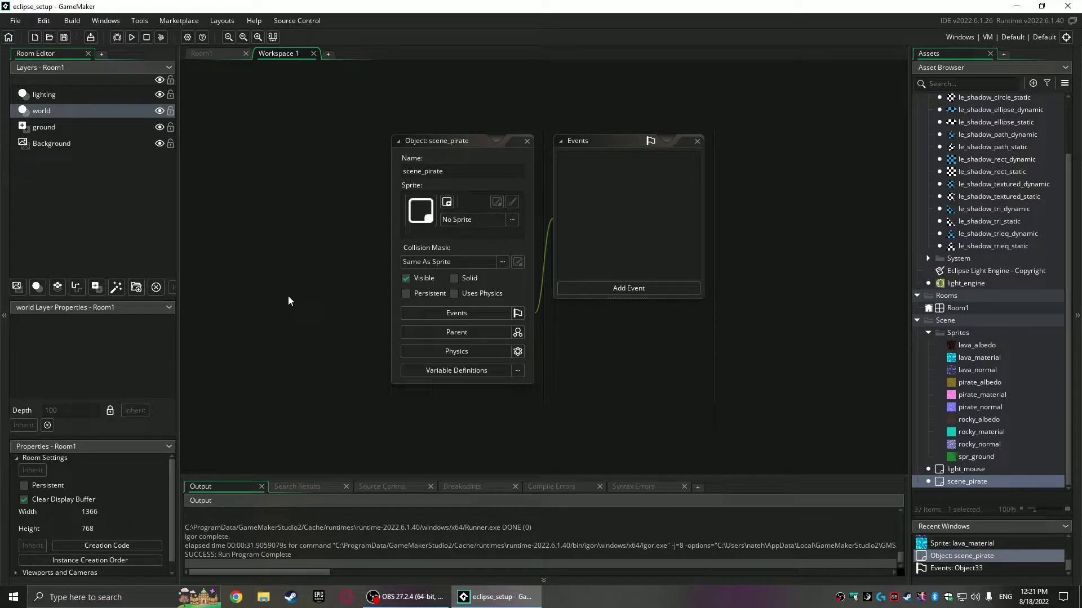
Set scene_pirate's parent to le_shadow_rect_static
click(447, 331)
click(597, 353)
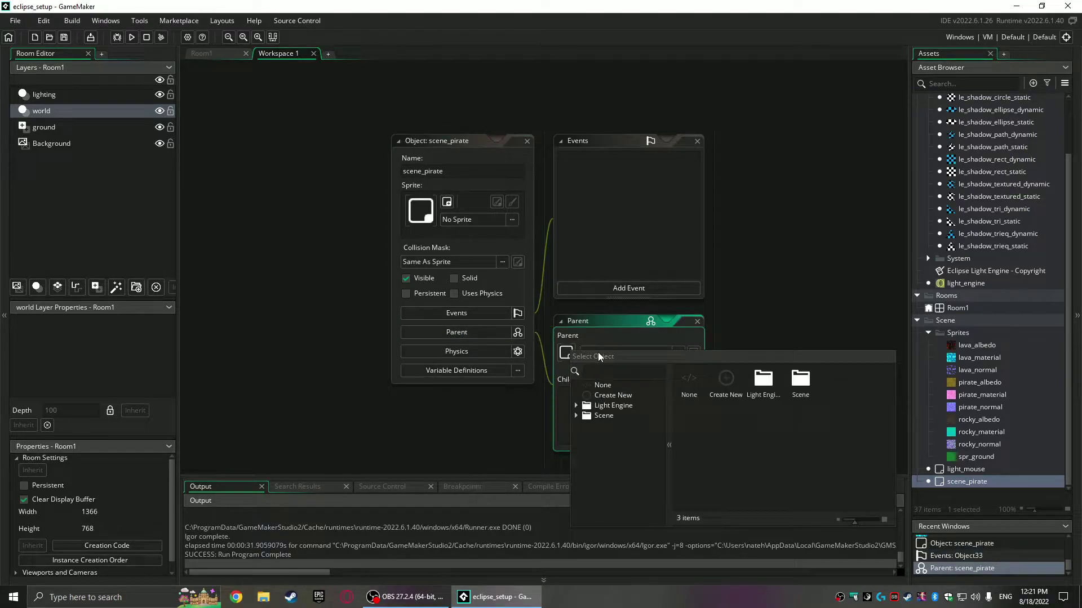
text(shad)
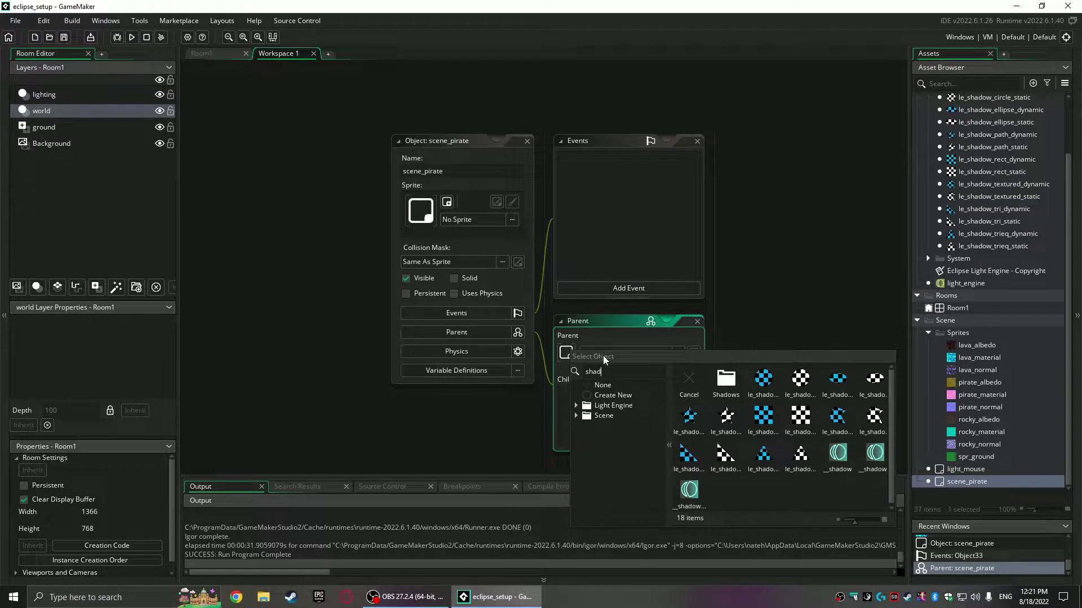
click(800, 417)
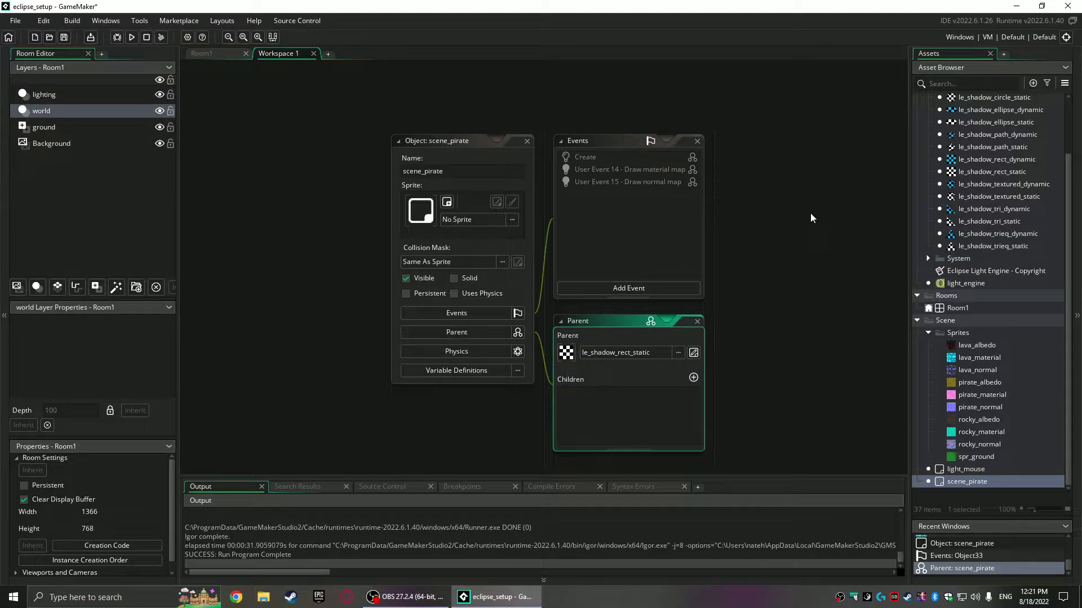
Assign the pirate_albedo sprite from Scene > Sprites to scene_pirate
click(458, 220)
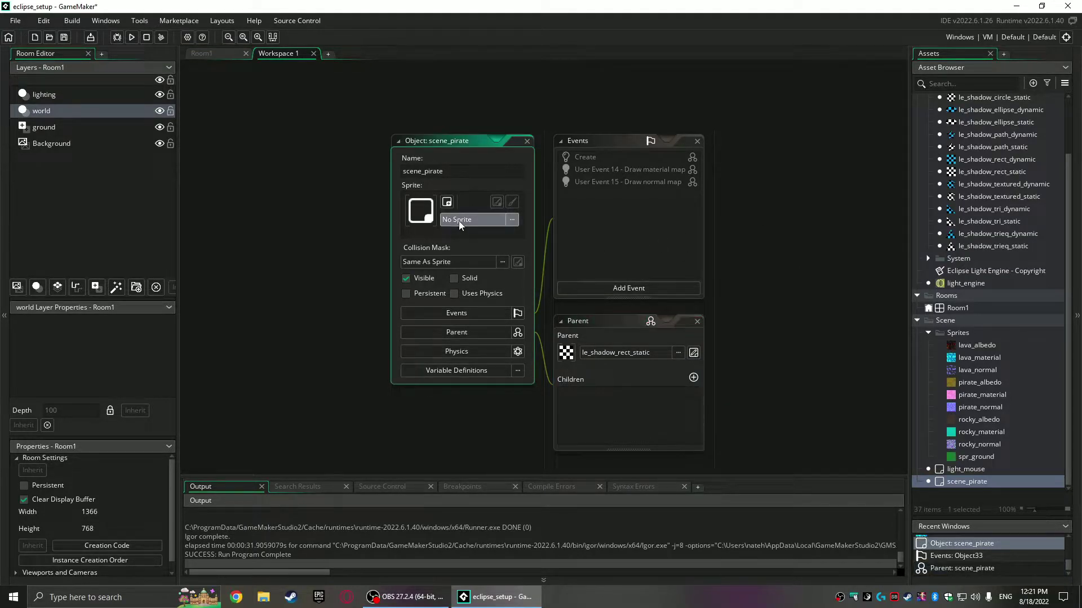
double_click(669, 249)
double_click(586, 253)
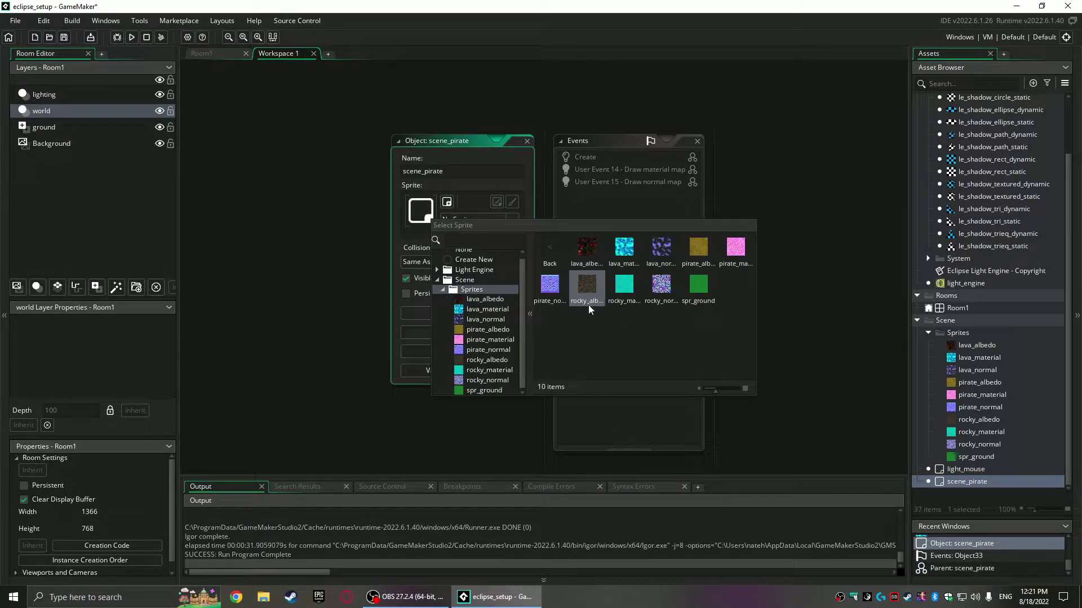
double_click(696, 251)
click(437, 371)
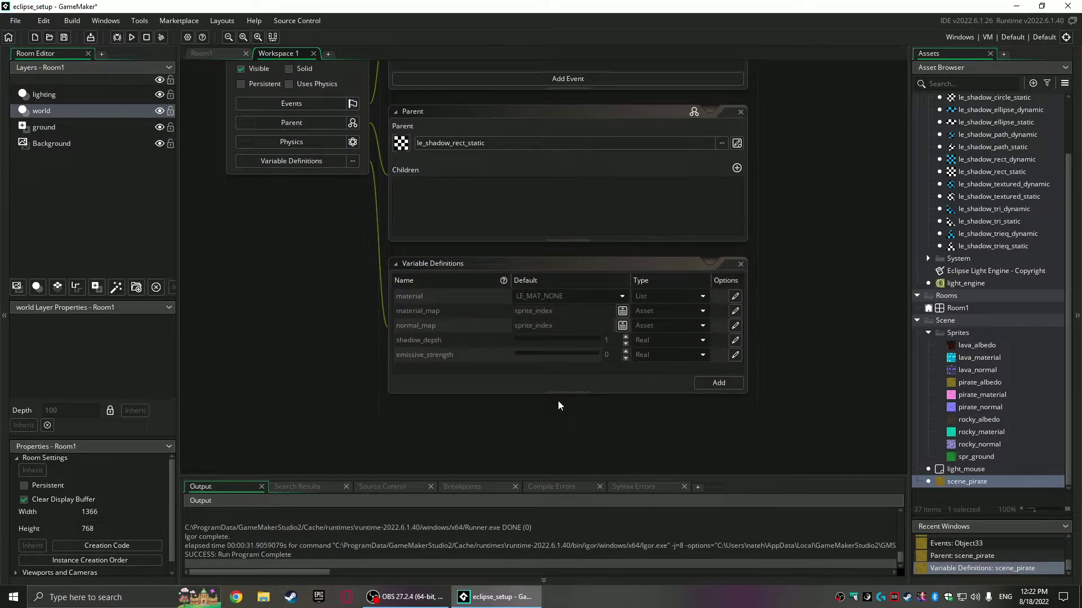
Override scene_pirate's material variable to LE_MAT_HAS_MAP
click(735, 297)
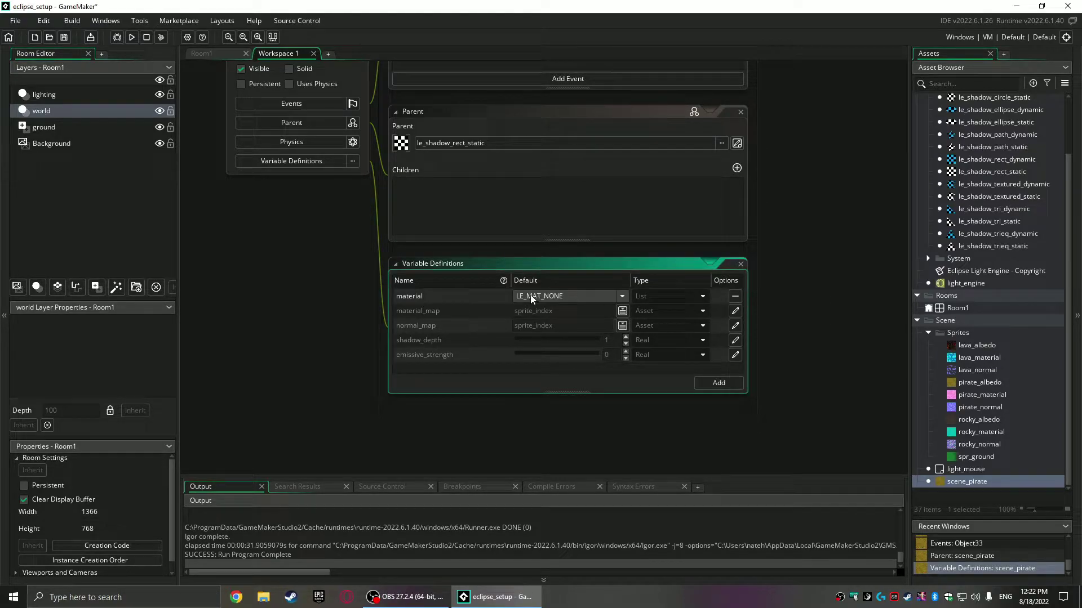
click(555, 297)
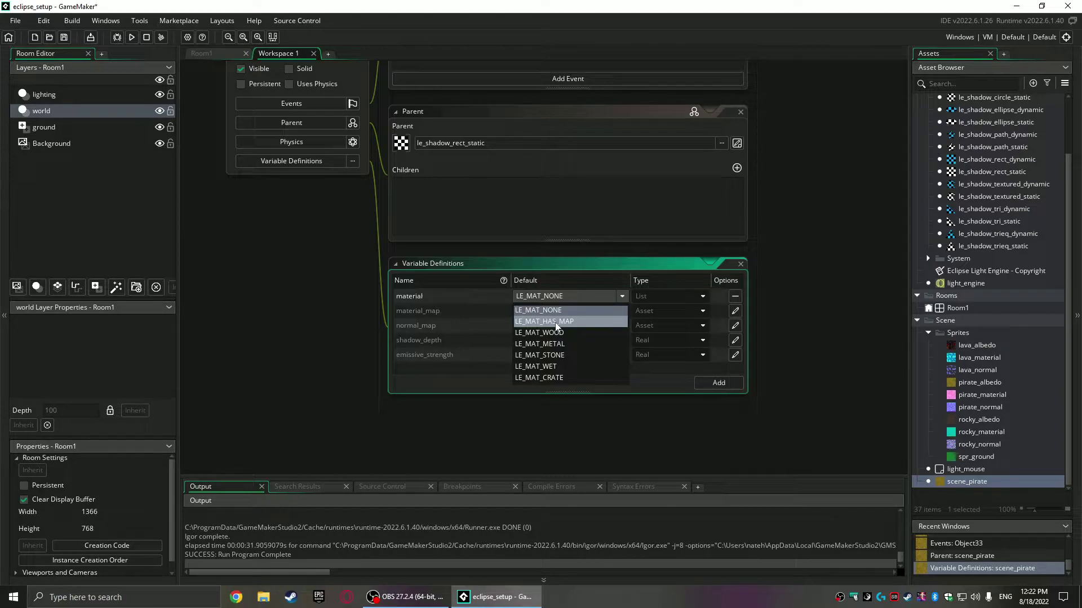
click(556, 322)
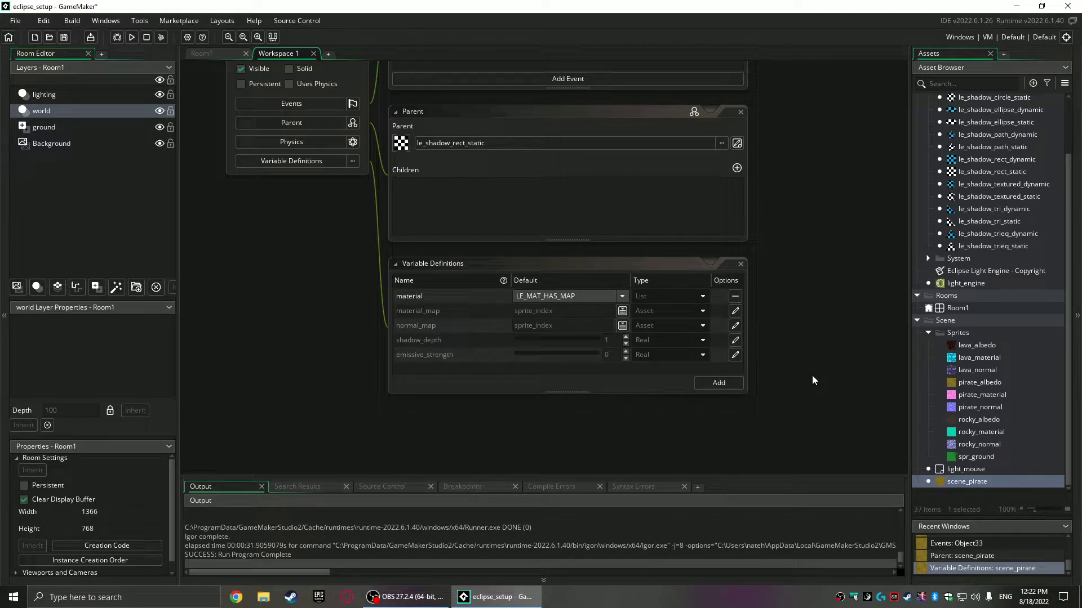
Override material_map to pirate_material and normal_map to pirate_normal
click(734, 311)
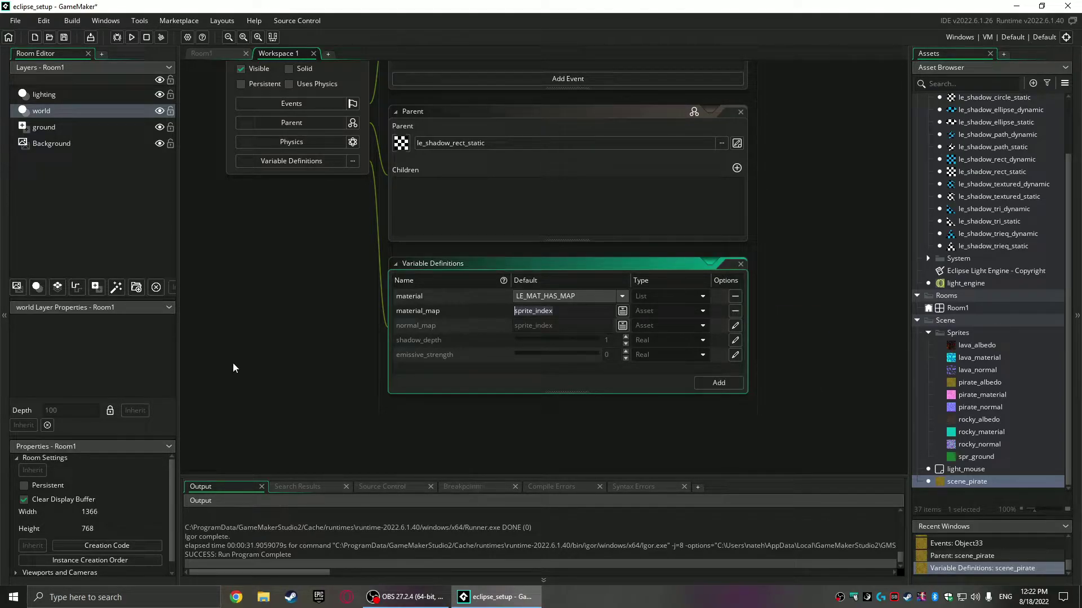
text(pir)
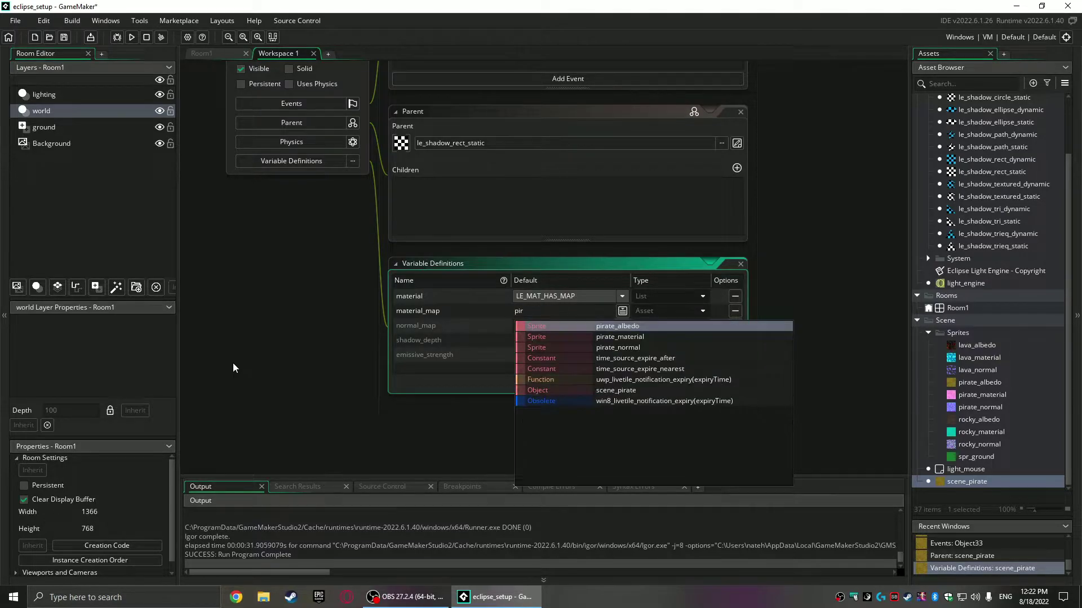
click(618, 337)
click(732, 326)
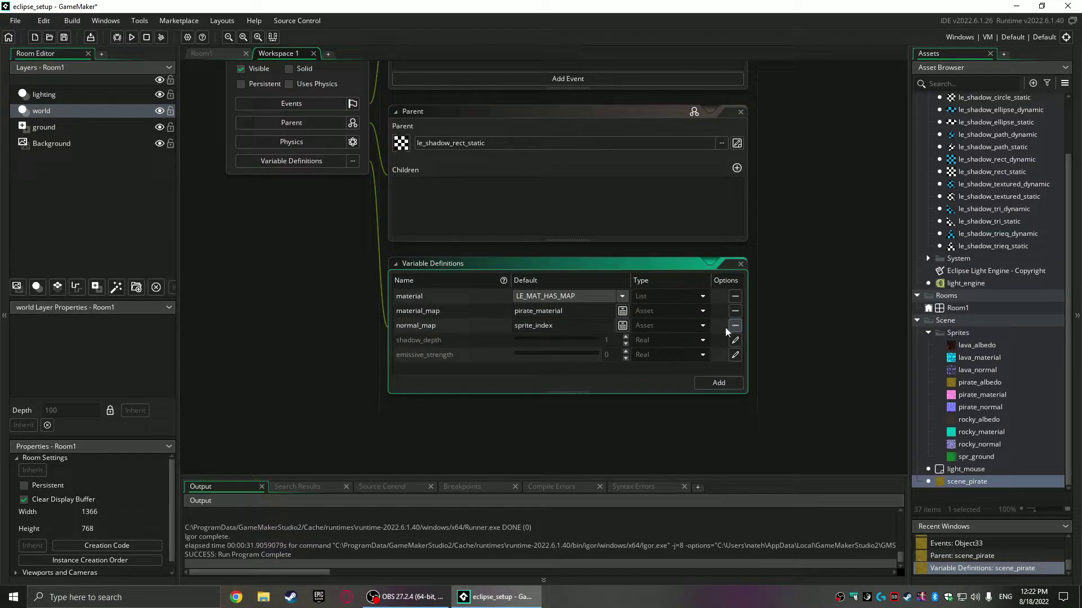
text(pir)
click(580, 373)
middle_drag(314, 255, 405, 314)
scroll(316, 332, down, 2)
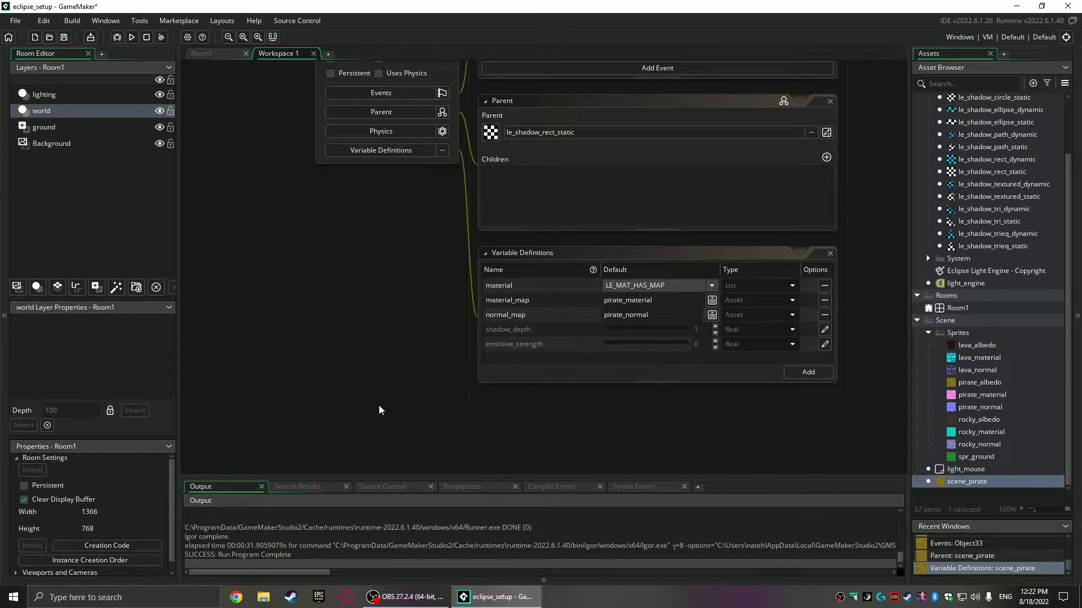
scroll(372, 400, up, 1)
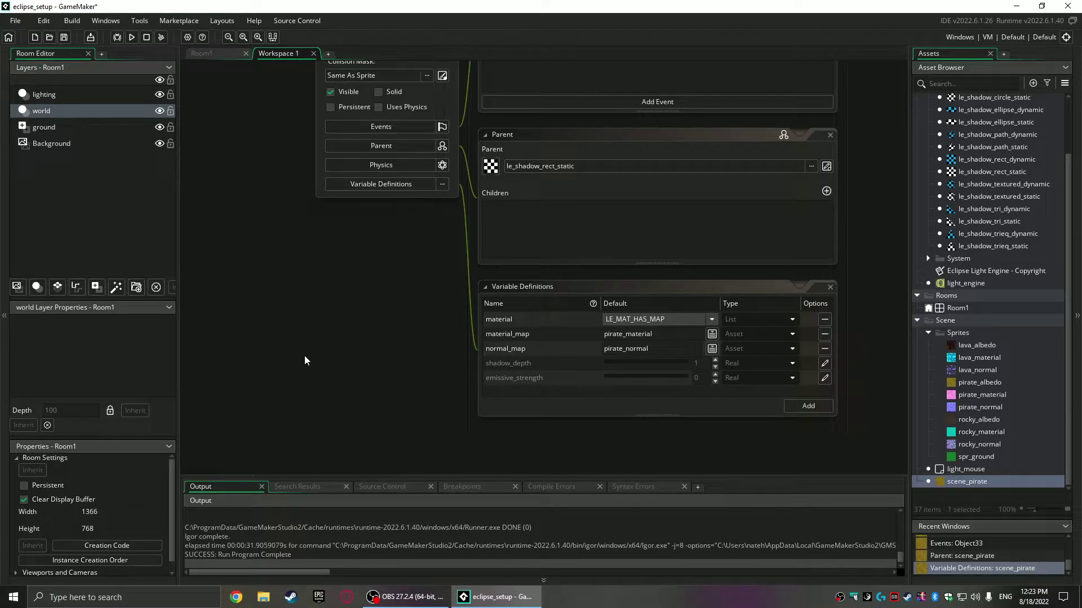
Go to the Room1 layout and settle the scene_pirate instance in place
scroll(262, 348, up, 1)
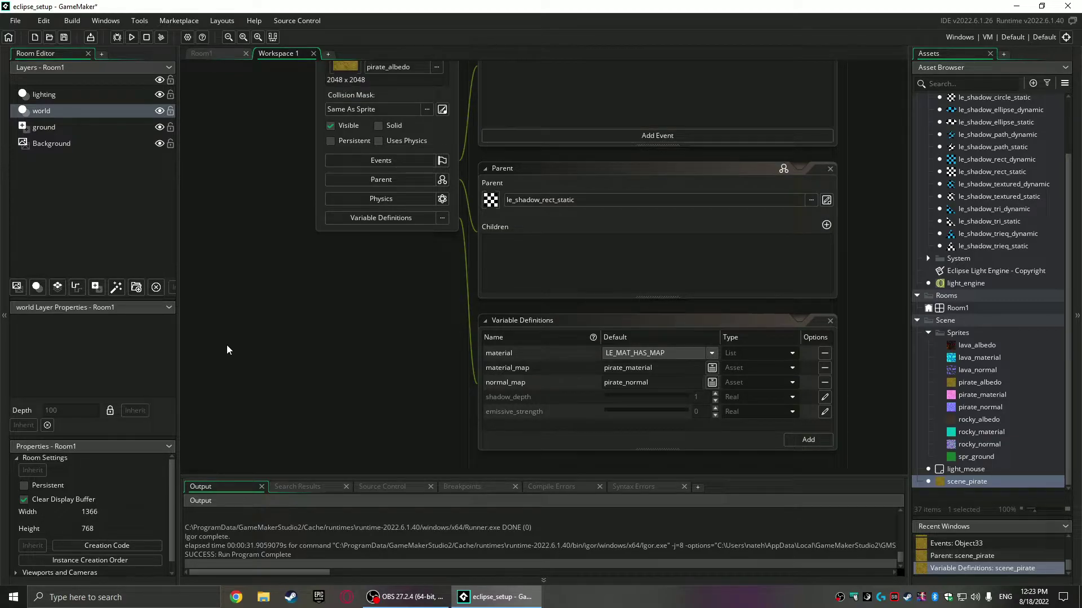
click(208, 54)
click(977, 483)
mouse_move(483, 205)
mouse_down()
mouse_move(214, 143)
mouse_move(268, 82)
mouse_move(488, 233)
mouse_move(485, 217)
mouse_up()
mouse_move(555, 289)
mouse_down()
mouse_move(417, 265)
mouse_move(554, 289)
mouse_up()
Set the scene_pirate instance's Scale X and Scale Y to 0.1
double_click(586, 284)
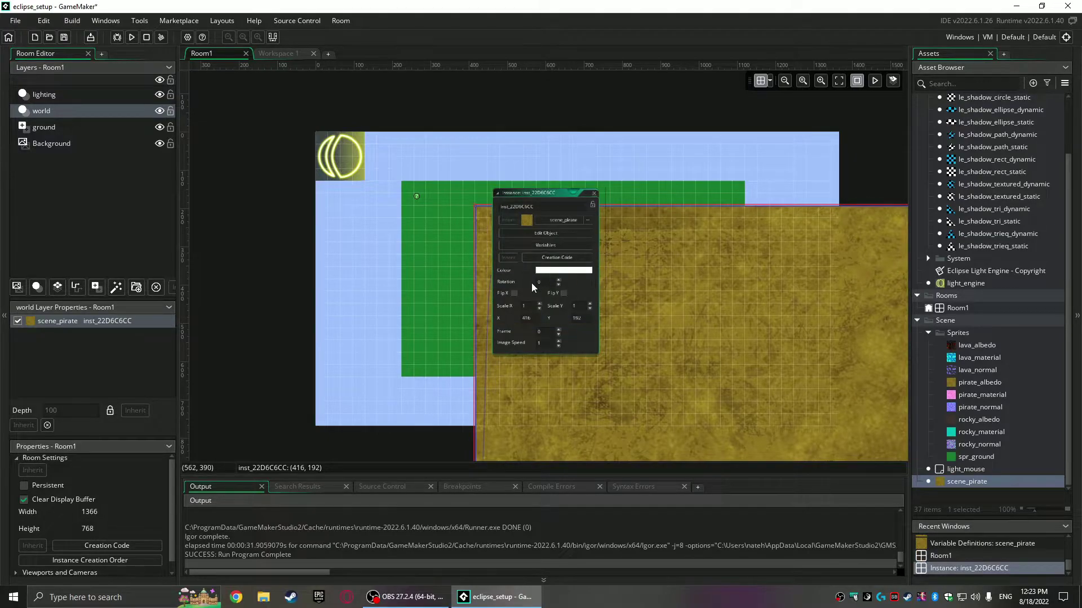
ctrl+scroll(532, 289, up, 2)
key(BackSpace)
text(0.1)
key(Return)
key(Tab)
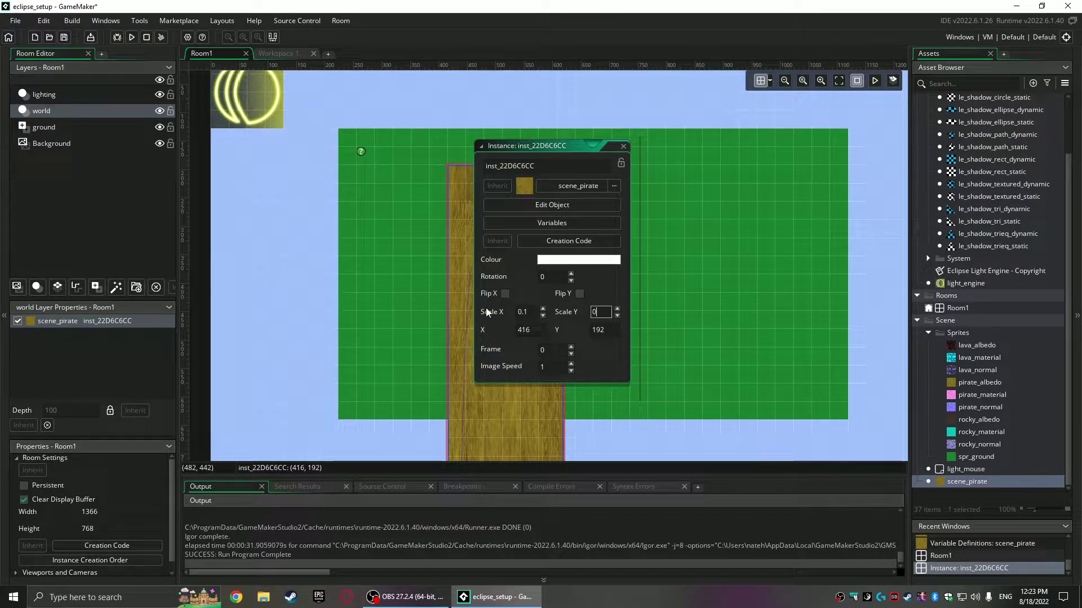
text(0.1)
click(623, 146)
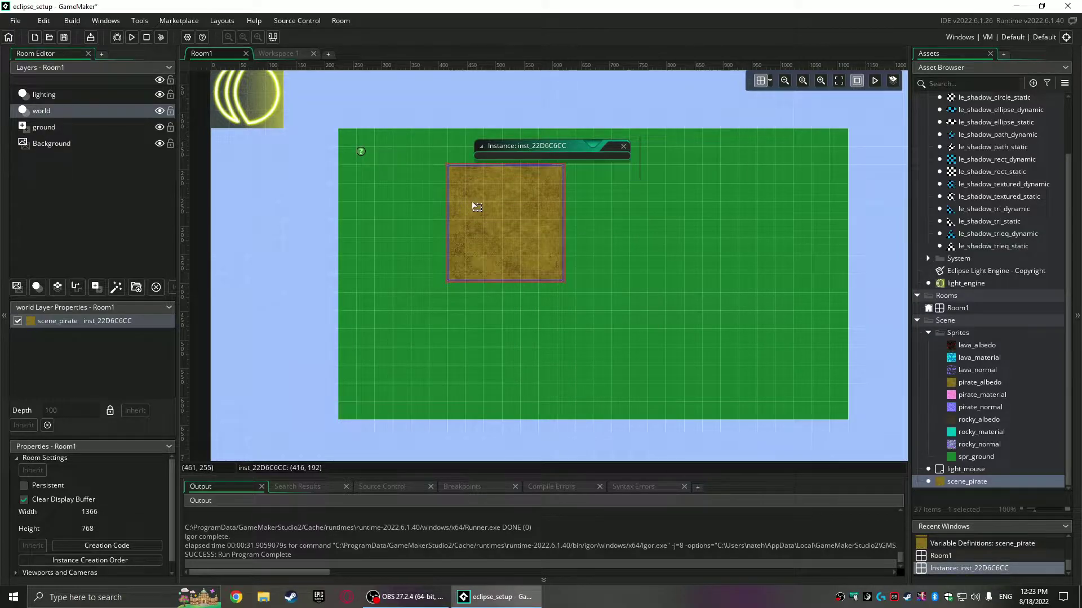
Enable and apply Interpolate colours between pixels in Windows graphics options, then return to Room1
click(187, 37)
click(343, 171)
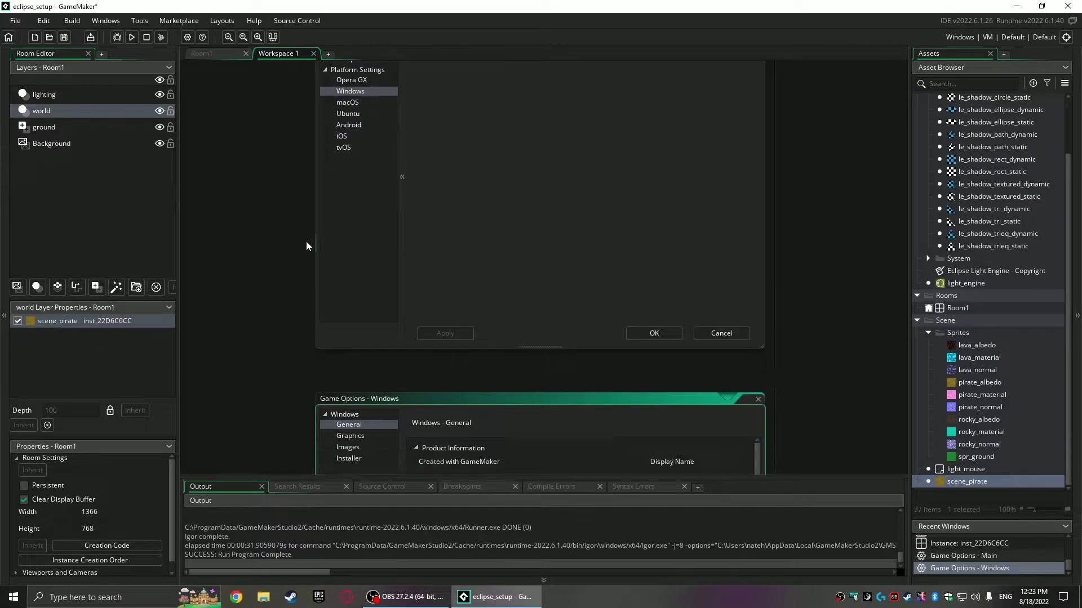
click(346, 138)
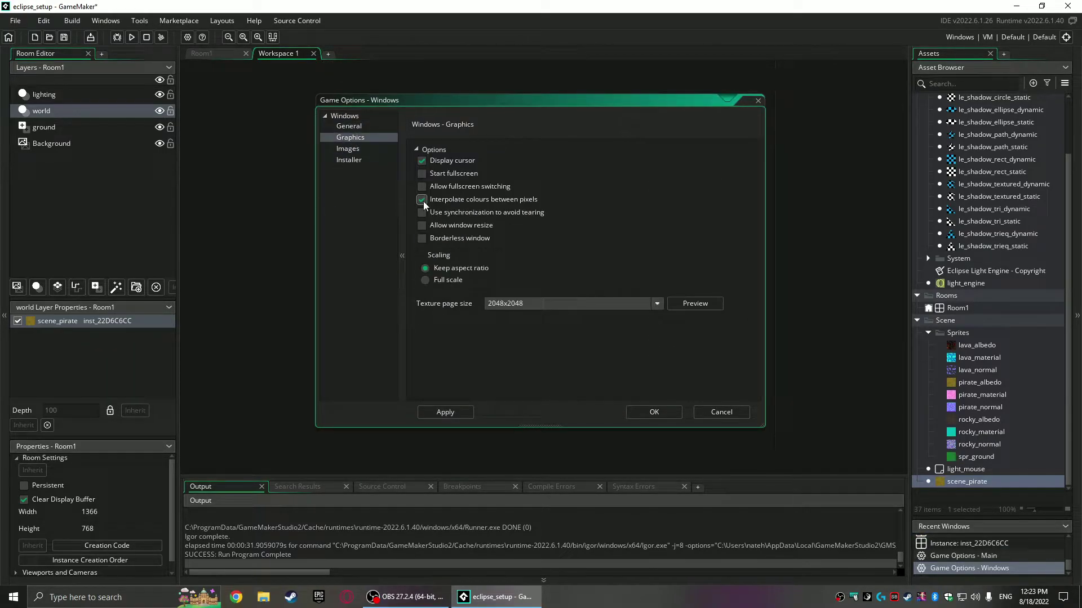
click(458, 411)
click(653, 412)
click(662, 340)
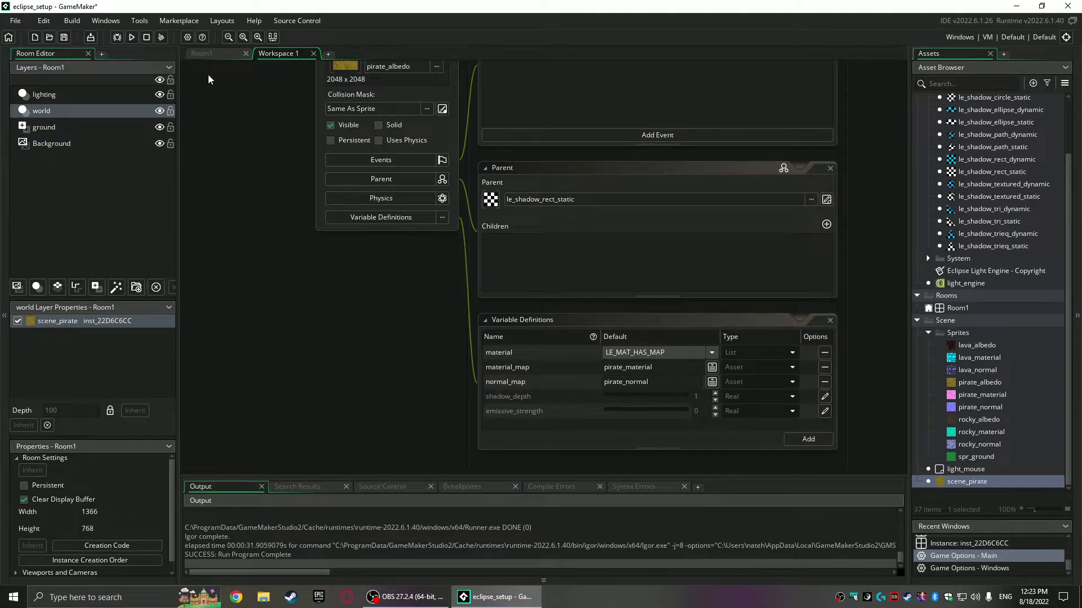
click(205, 54)
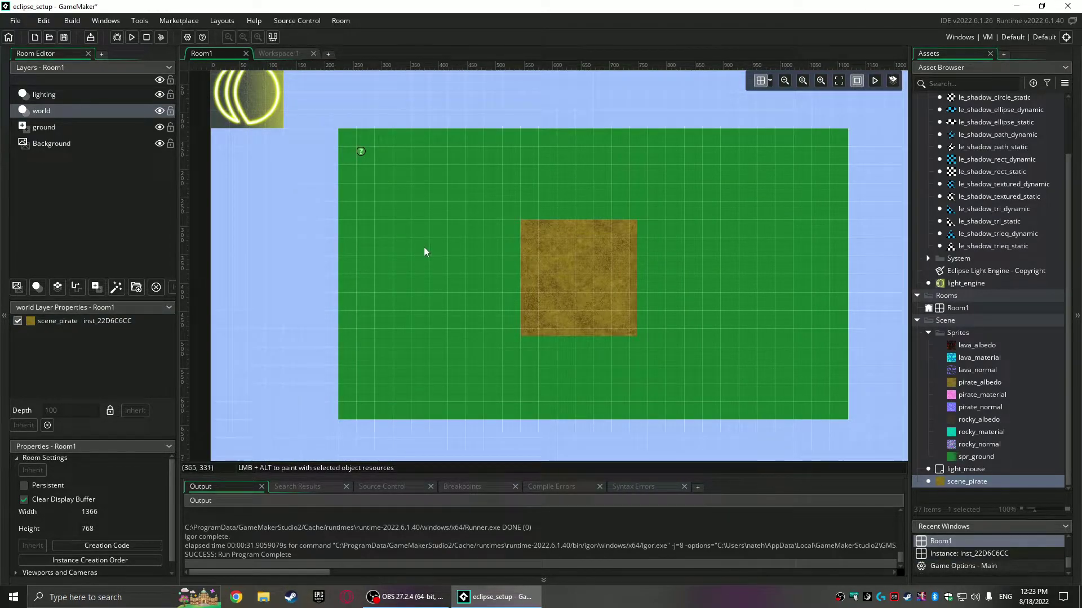
Run the game with F5, watch the pirate block's lighting and shadow, then close it
key(F5)
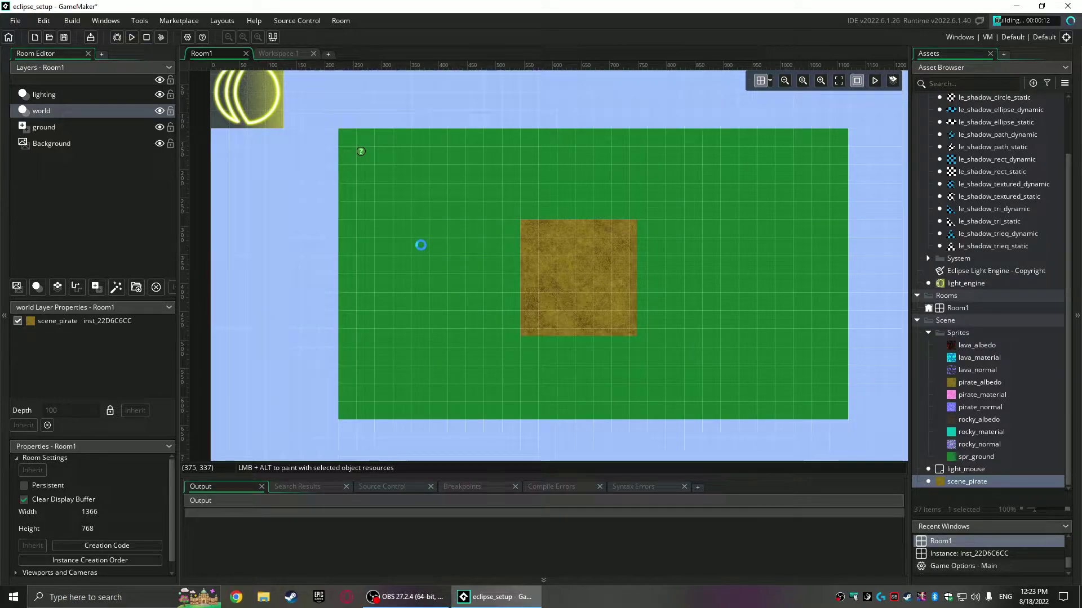
drag(414, 476, 417, 427)
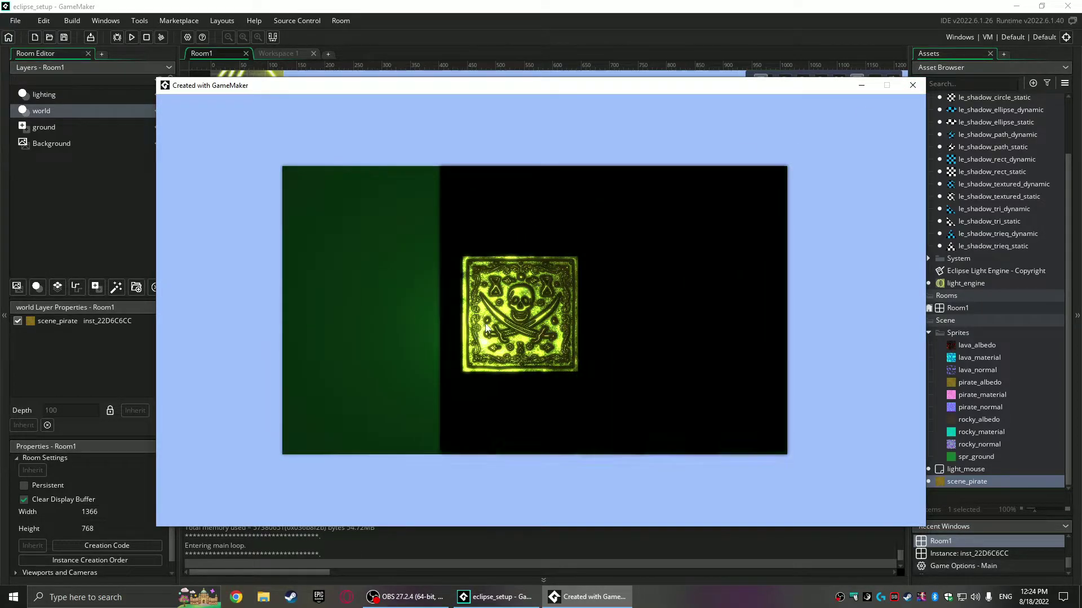
click(909, 87)
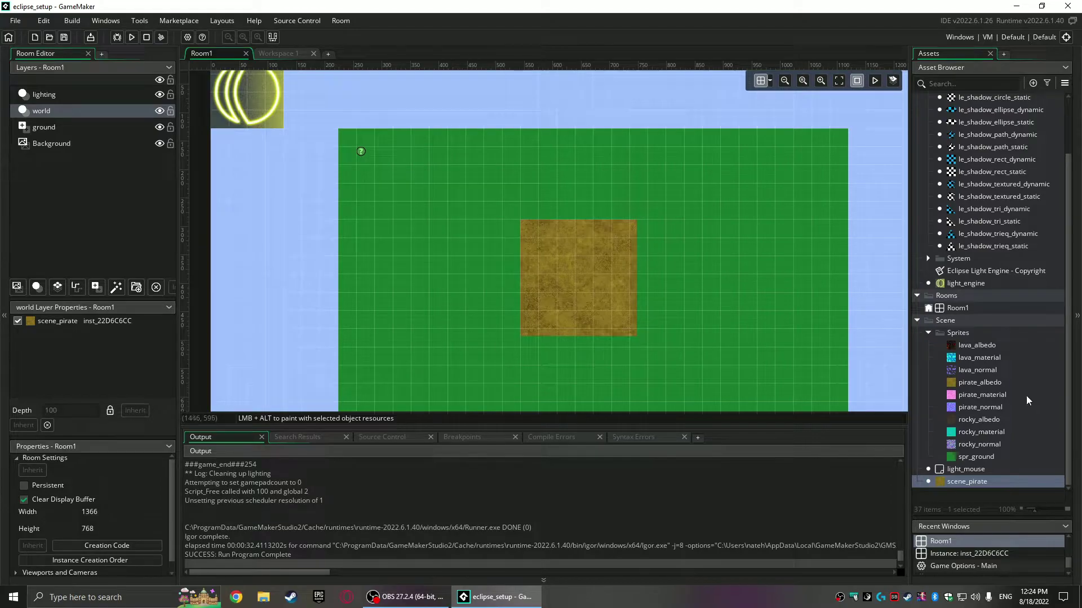
Open the pirate_albedo sprite and expand its Texture Settings
scroll(1016, 250, up, 3)
scroll(997, 333, down, 3)
double_click(972, 384)
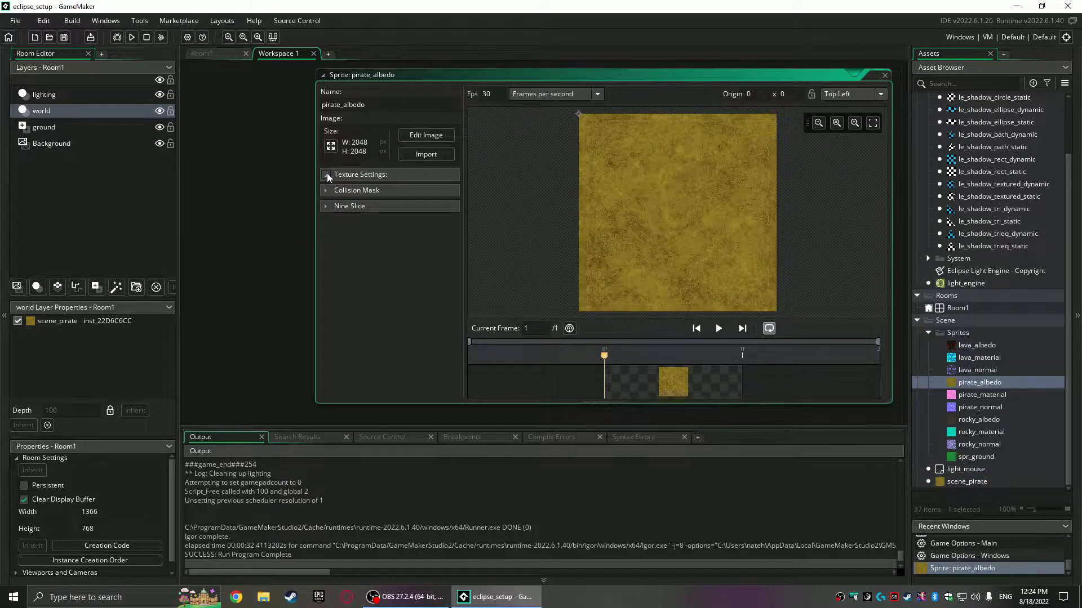
click(327, 174)
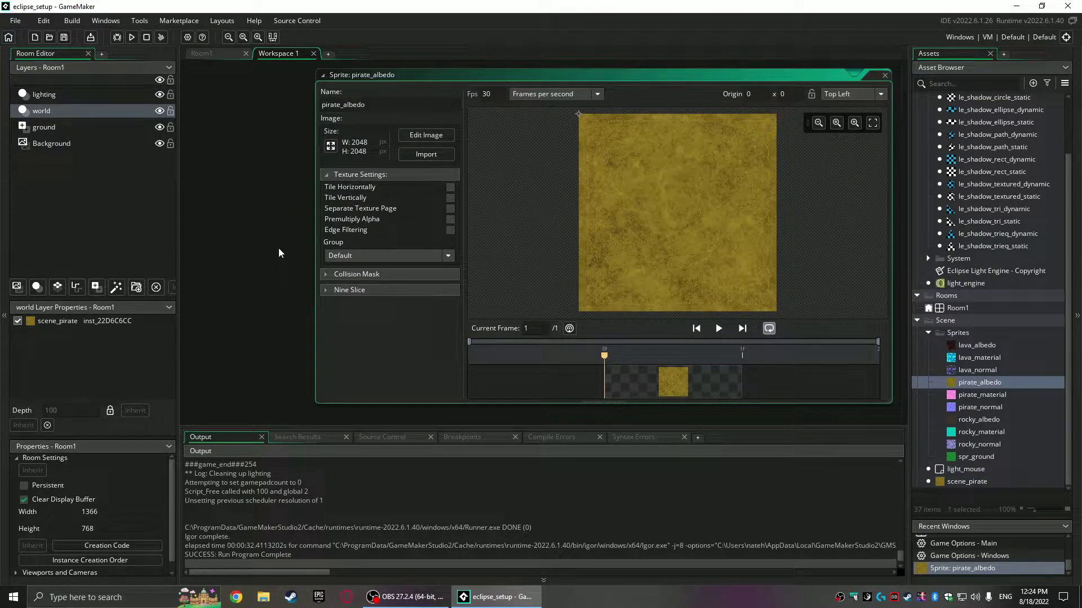
click(180, 21)
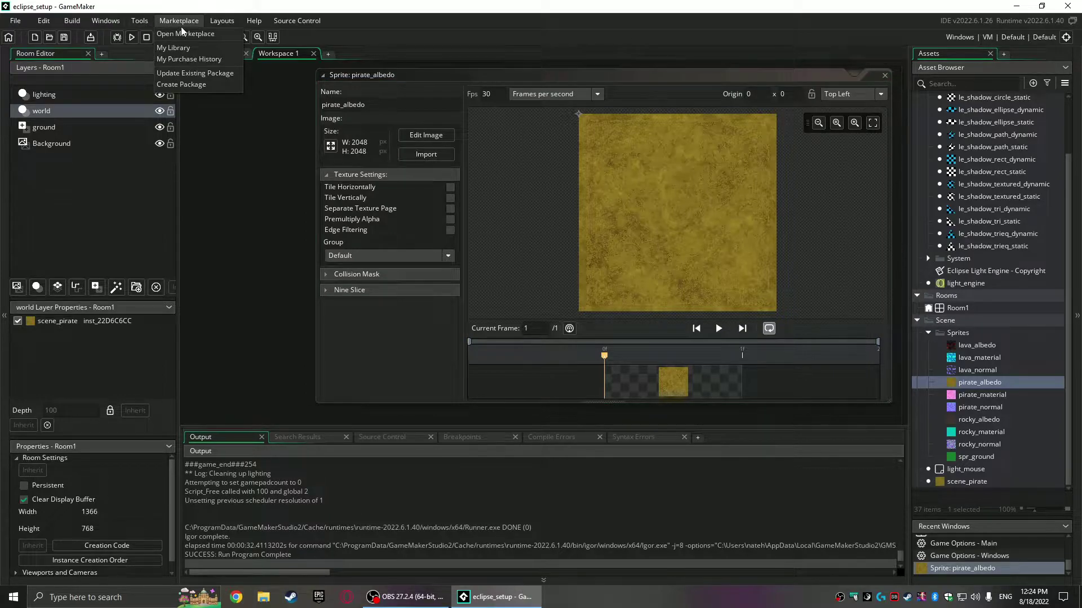
Switch the Default texture group's format to QOI and rerun the game to check it
click(149, 32)
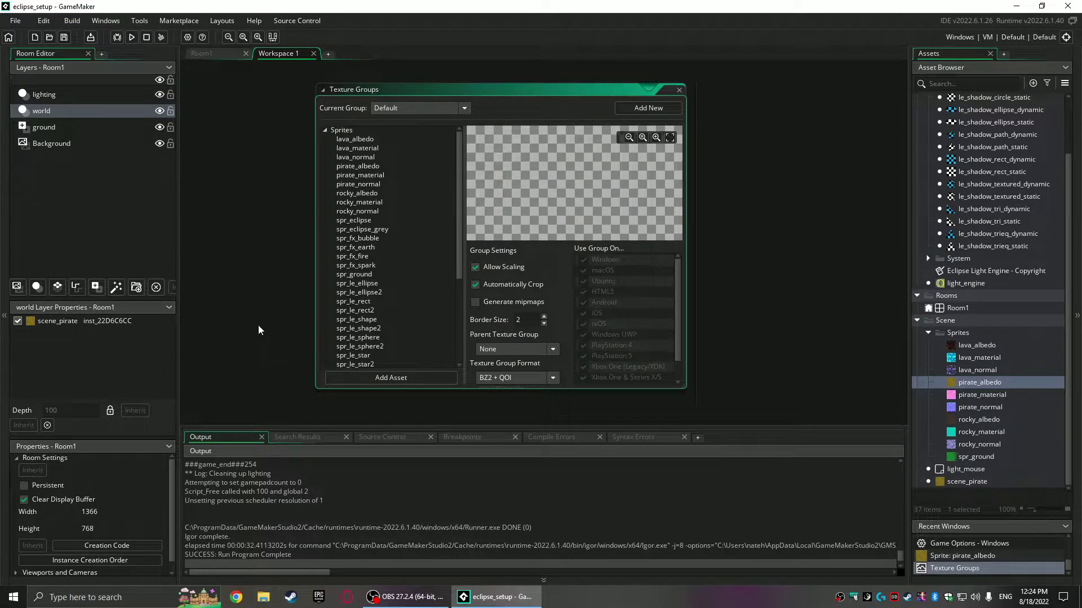
click(490, 382)
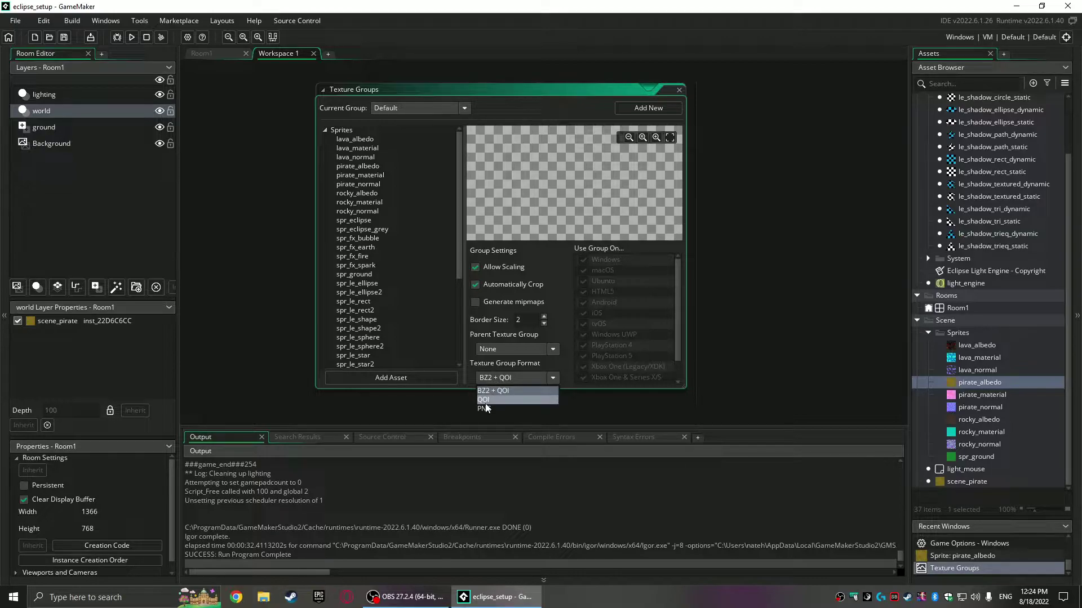
click(484, 400)
key(F5)
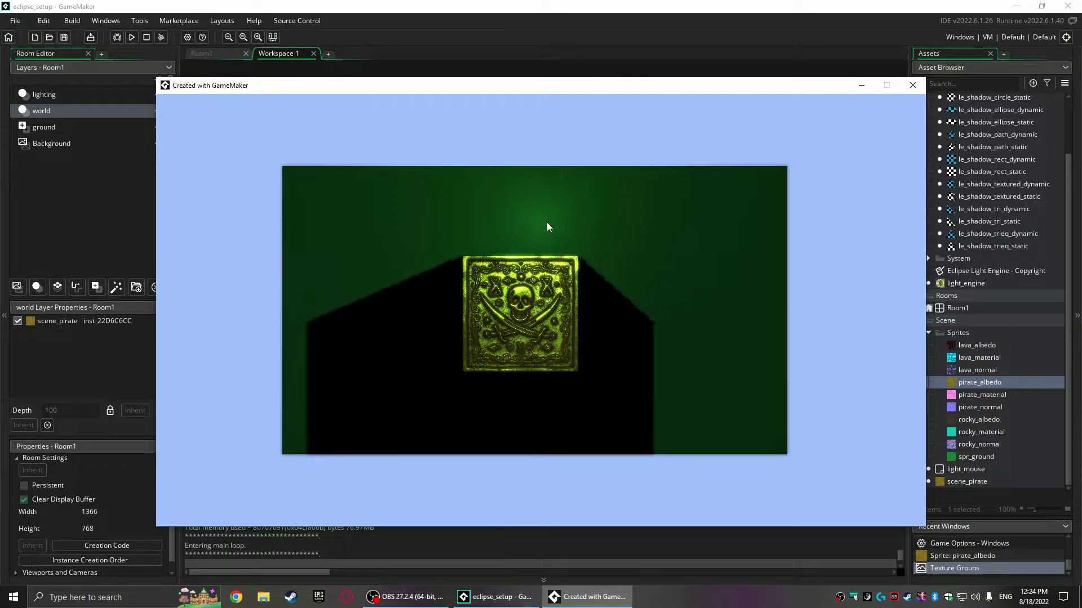
click(913, 85)
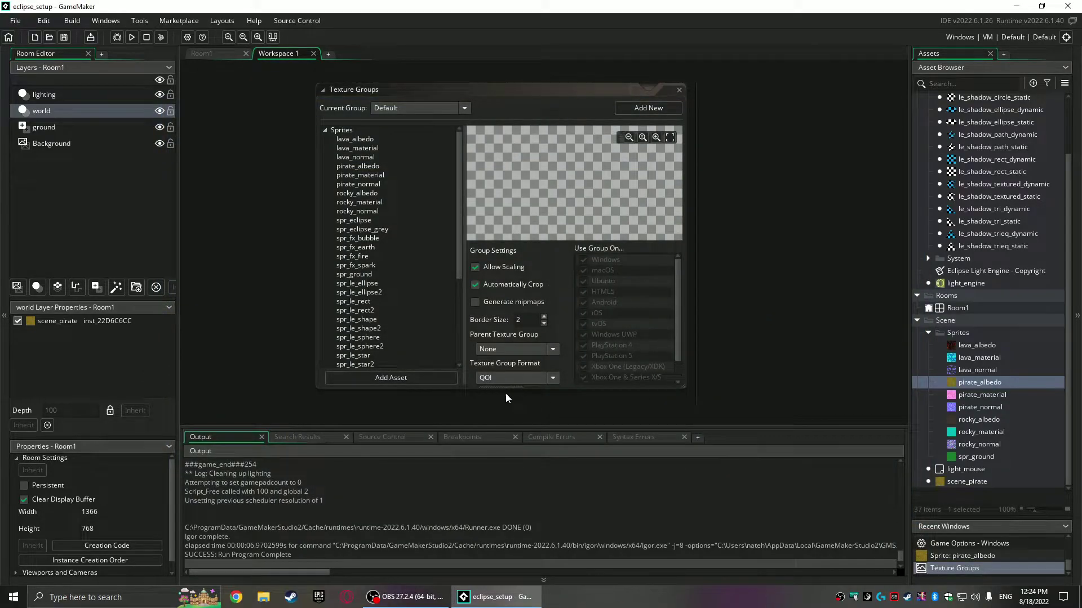